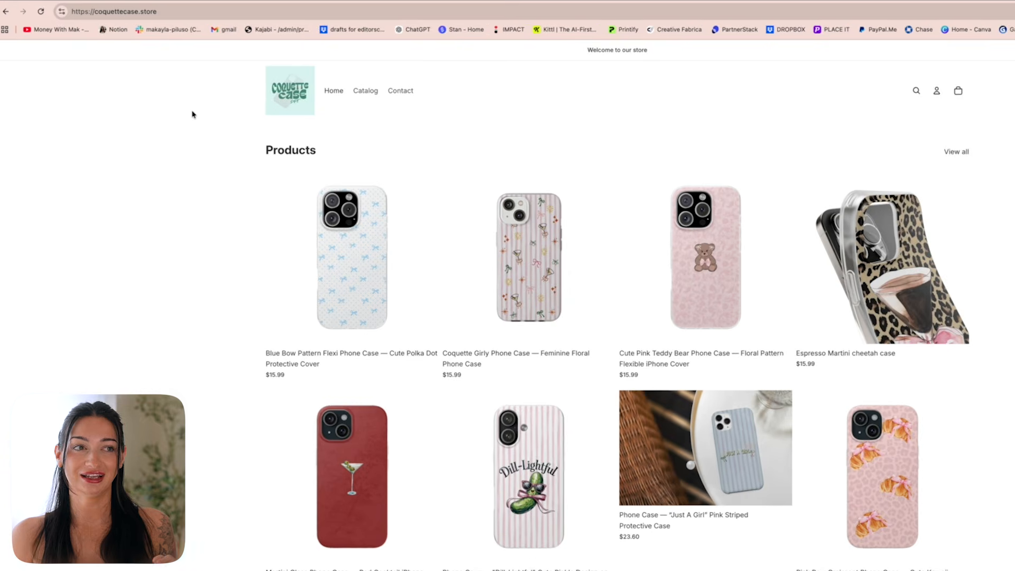
Look over the Coquette Case store's custom web address and its phone case products.
click(215, 9)
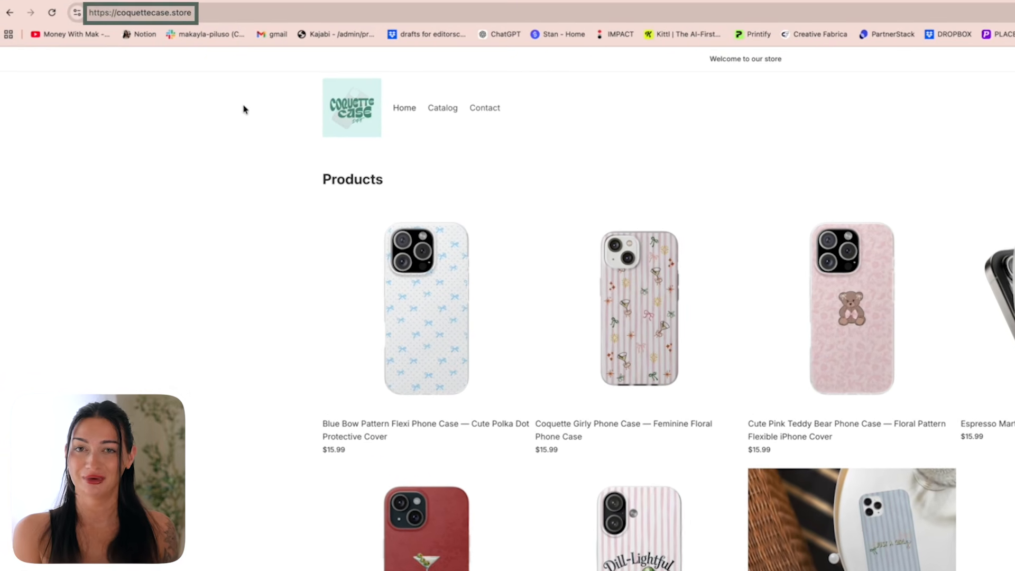
scroll(243, 106, down, 3)
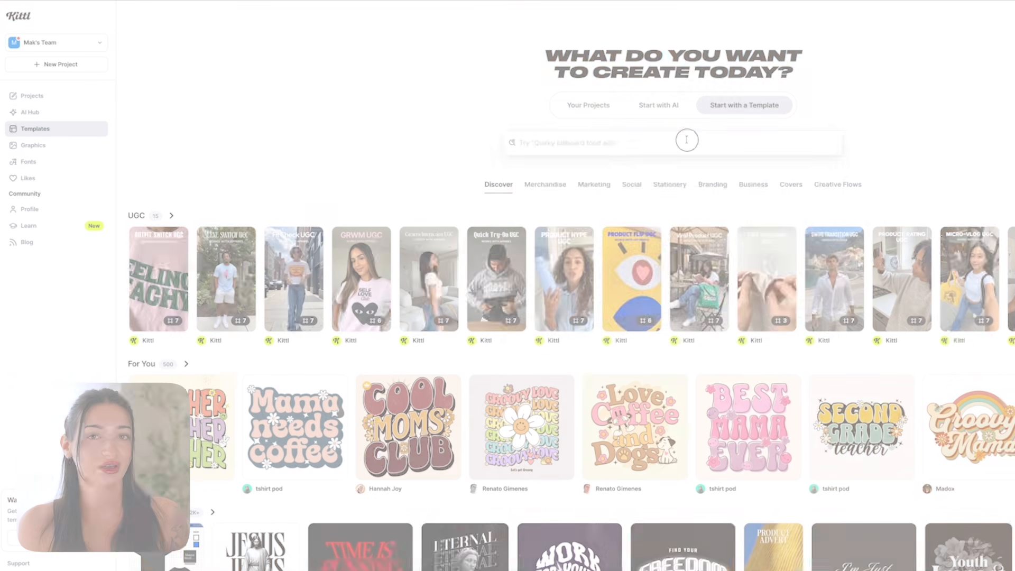
Search Kittl's templates for "logo" and open the Furniture Interior Logo template in the editor.
click(687, 139)
text(logo)
key(Return)
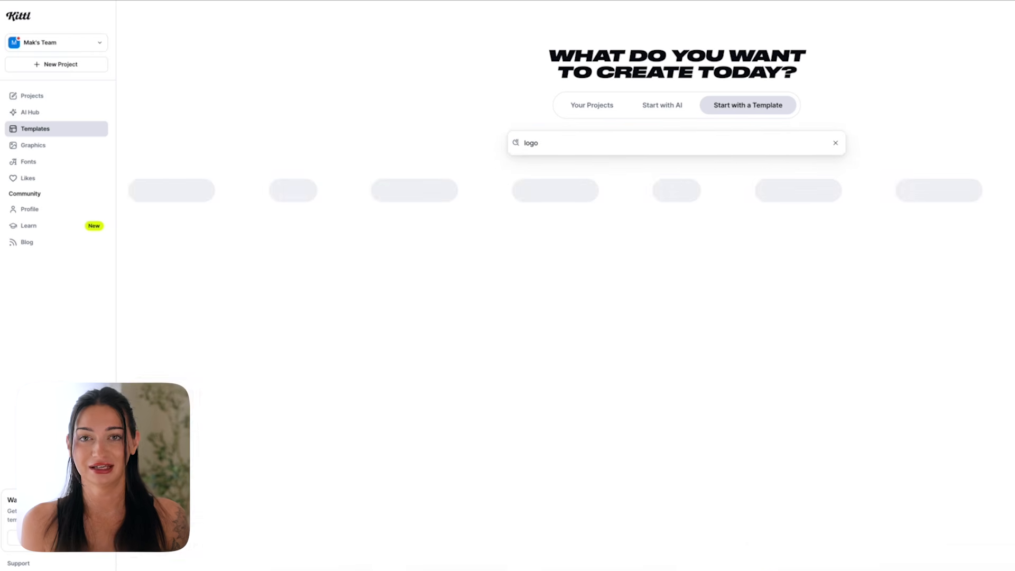
scroll(673, 245, down, 8)
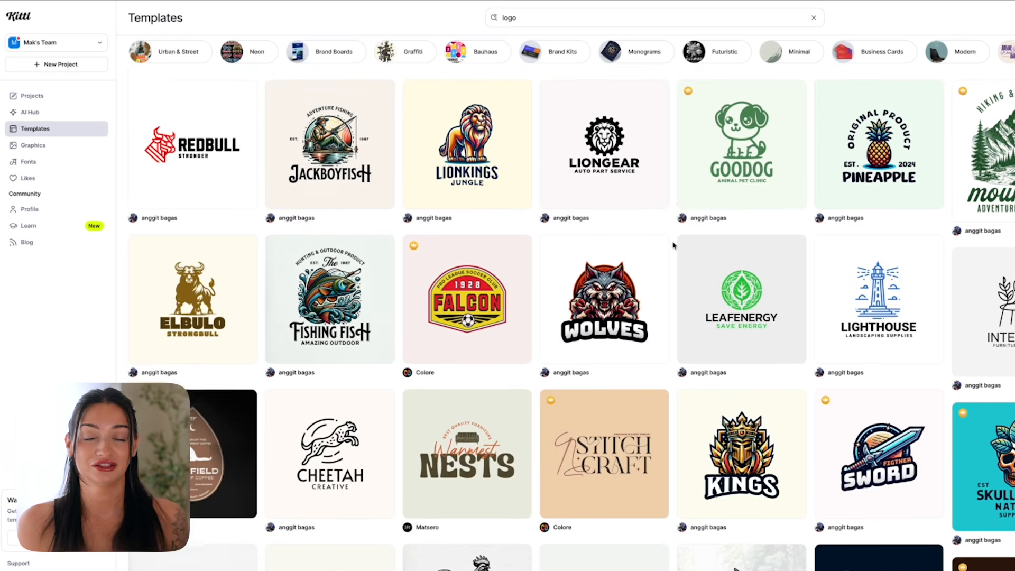
scroll(674, 244, down, 3)
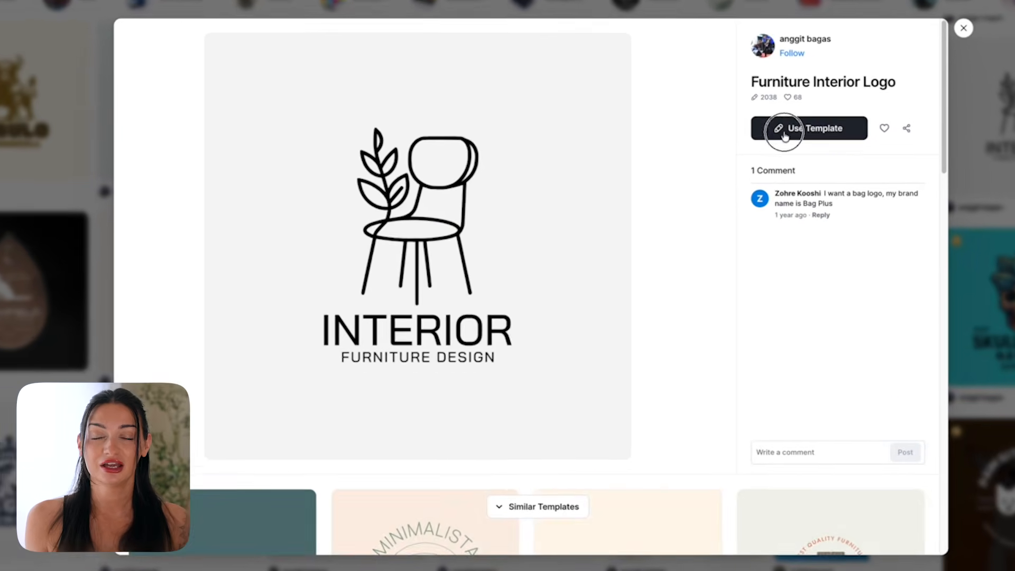
click(853, 152)
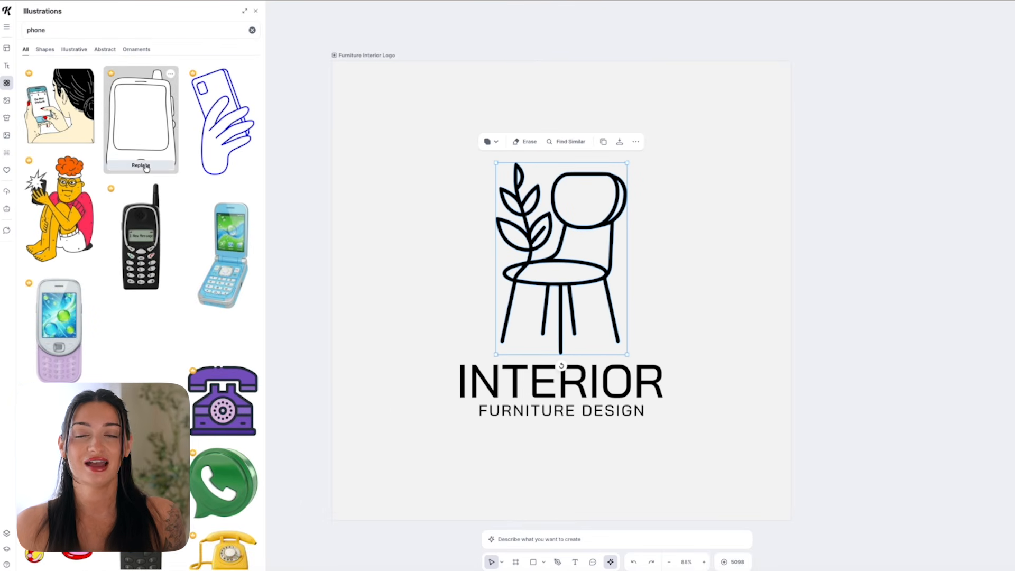
scroll(146, 168, down, 1)
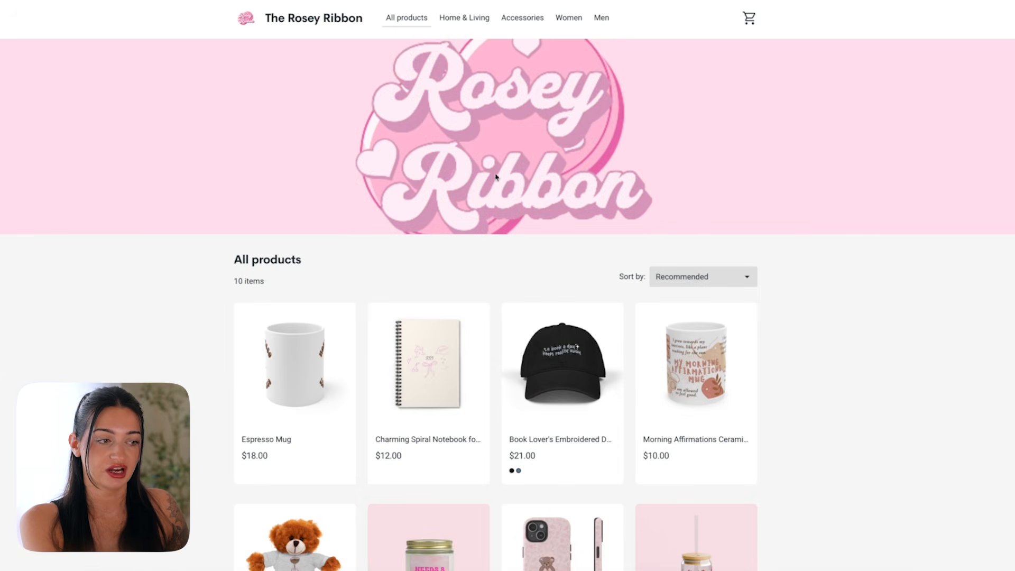
Browse all products in The Rosey Ribbon store and open the Needs a Martini Candle.
scroll(488, 332, down, 4)
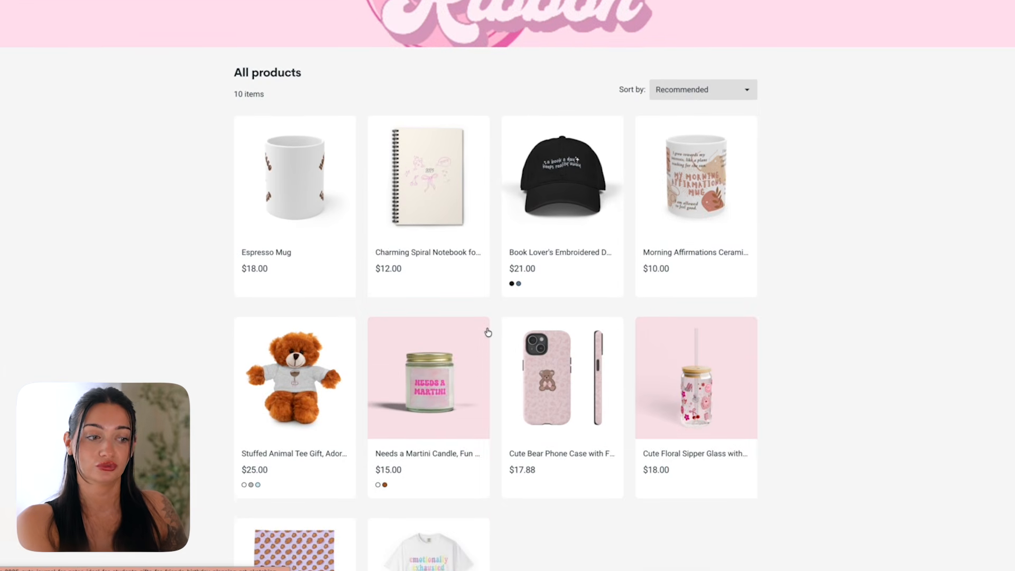
scroll(488, 332, down, 1)
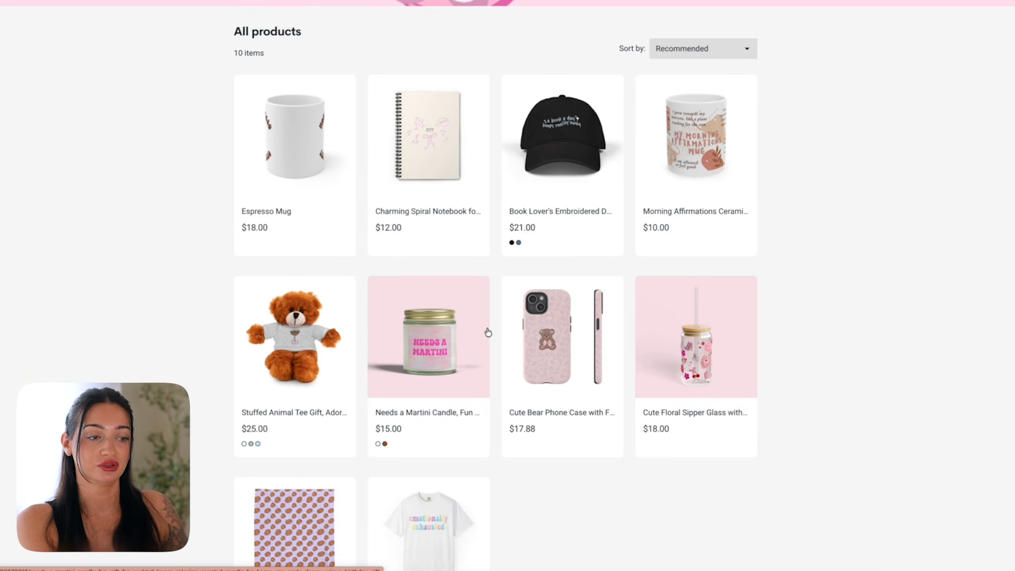
scroll(488, 332, up, 3)
scroll(488, 332, down, 4)
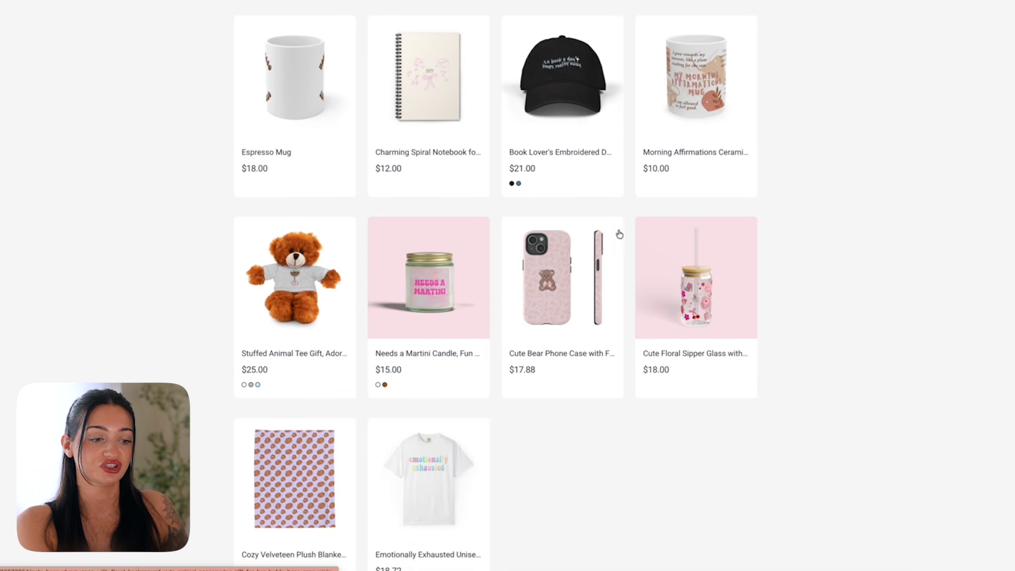
click(435, 318)
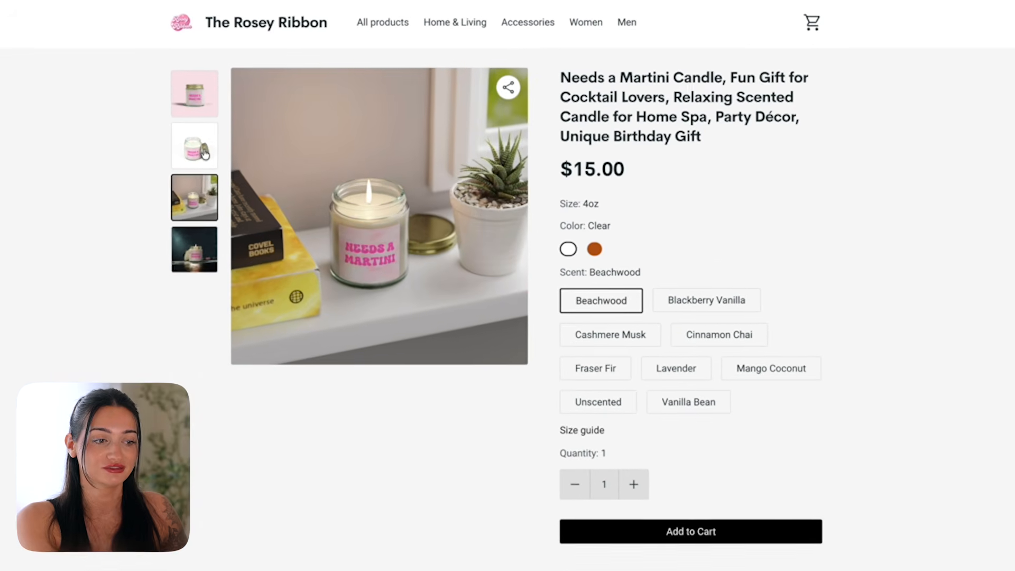
View the candle's main and dark-background mockup photos, and switch its color to Amber.
click(259, 87)
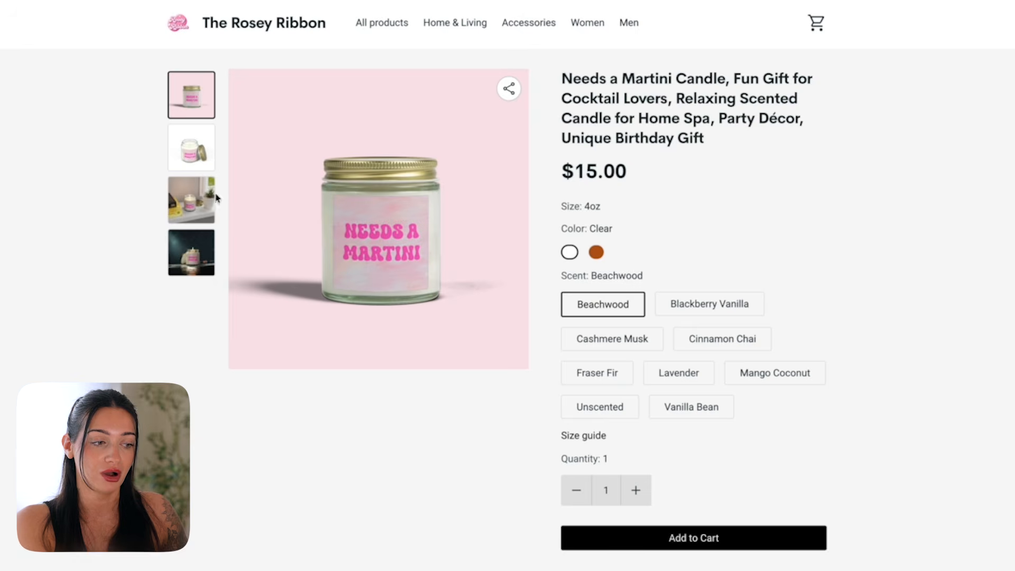
click(206, 237)
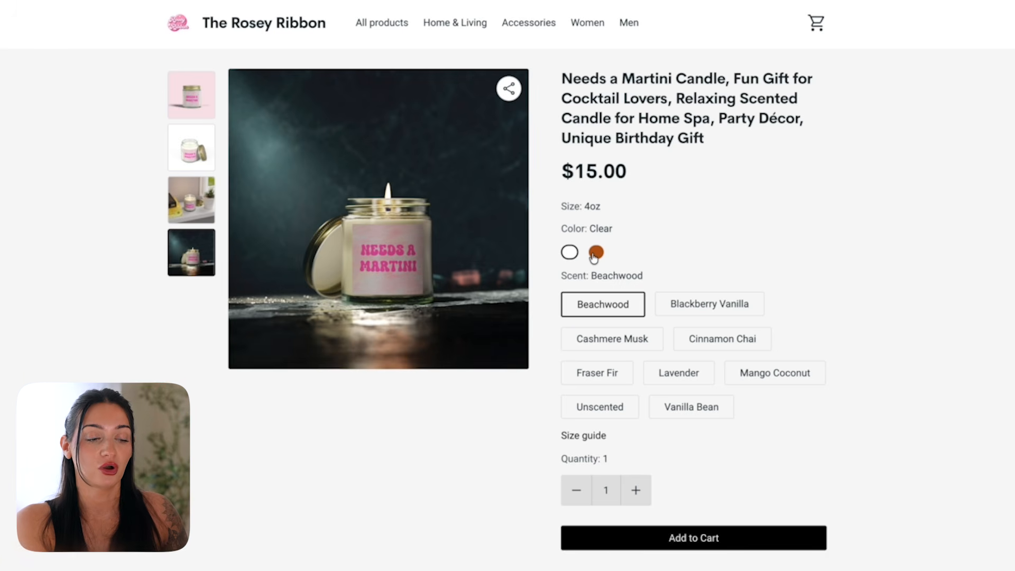
click(594, 254)
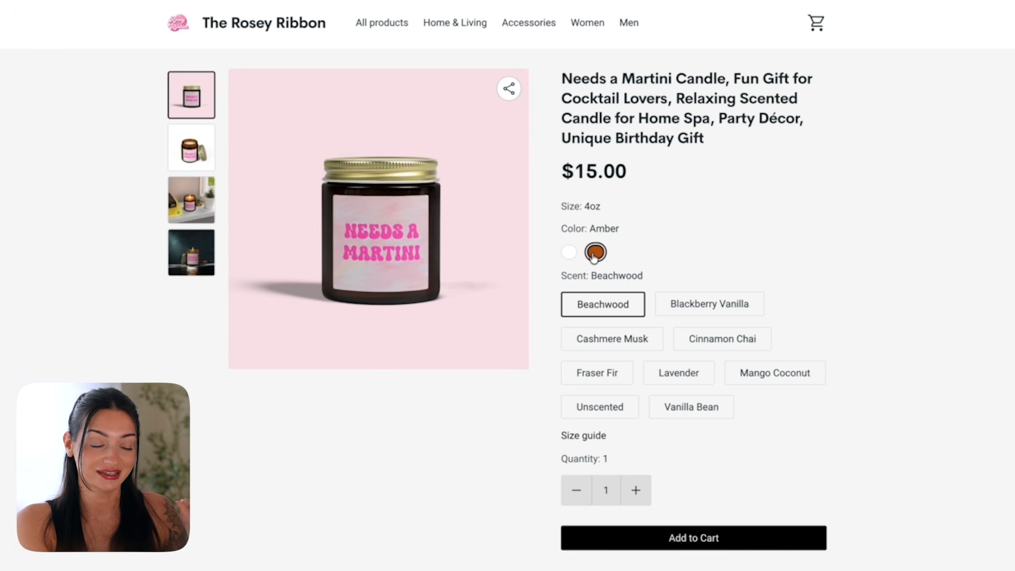
Read through the candle's product details, care instructions, and shipping and delivery information.
scroll(667, 362, down, 8)
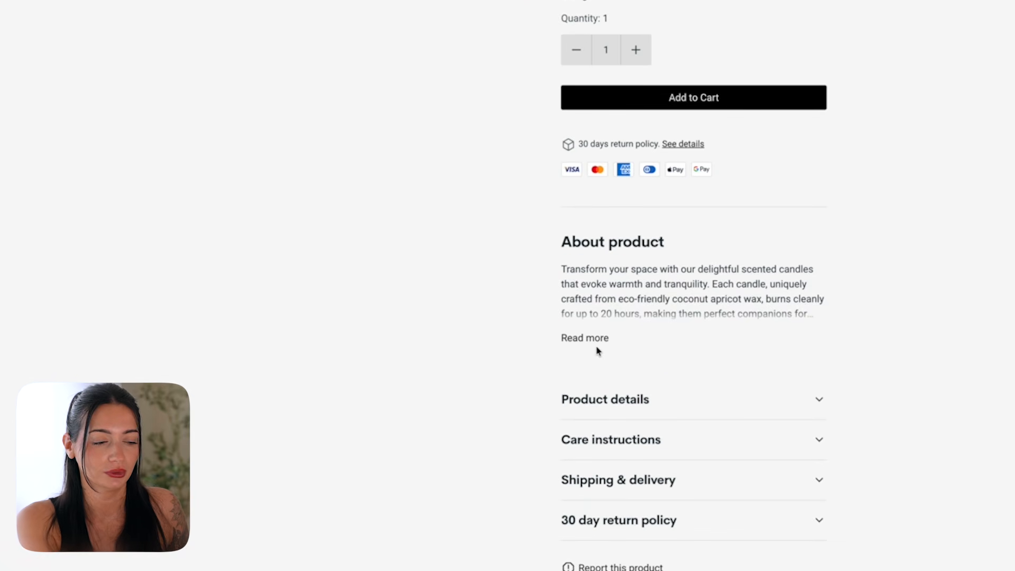
click(674, 391)
scroll(708, 437, down, 10)
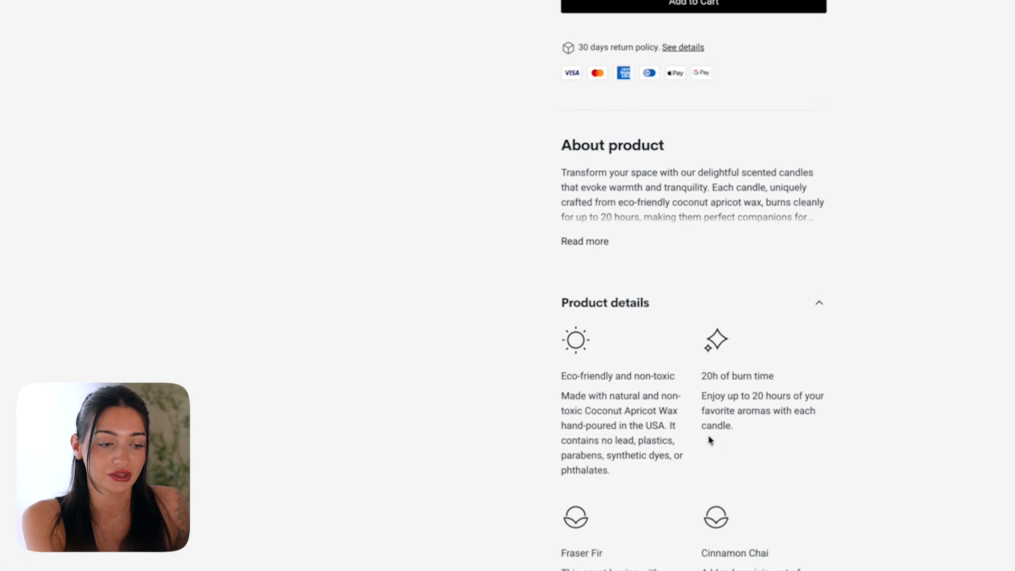
scroll(708, 434, down, 9)
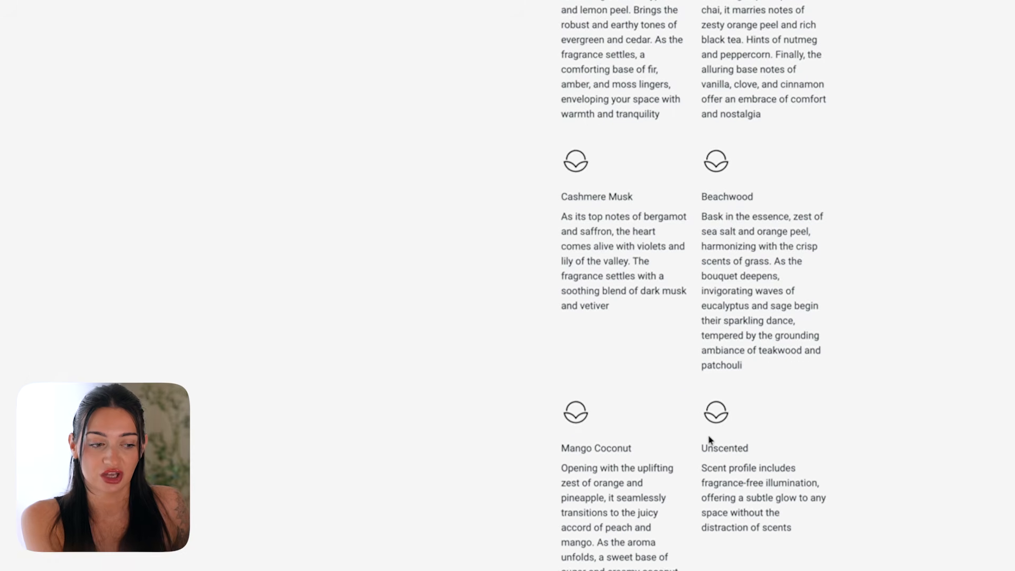
scroll(709, 440, down, 10)
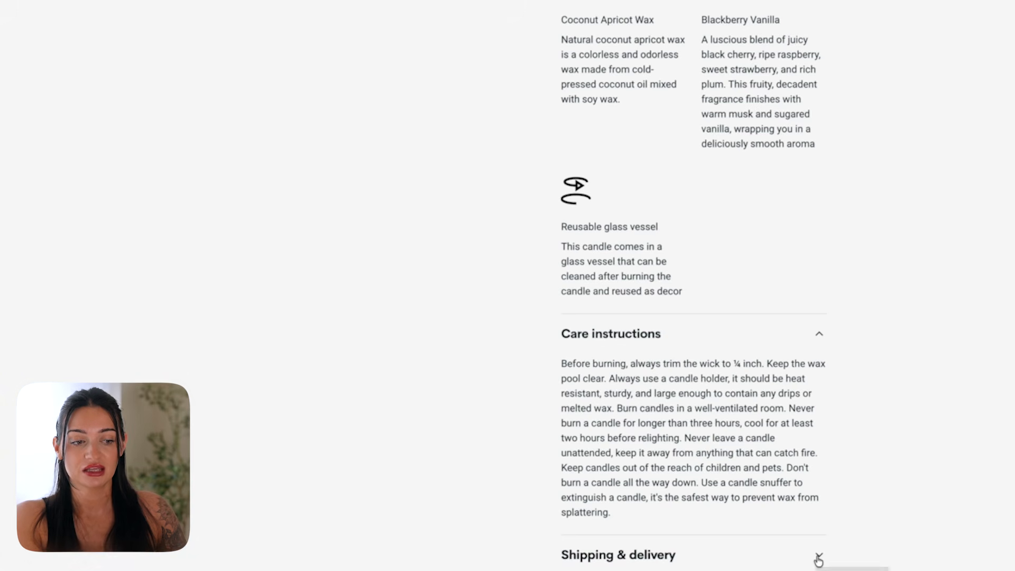
scroll(594, 511, down, 4)
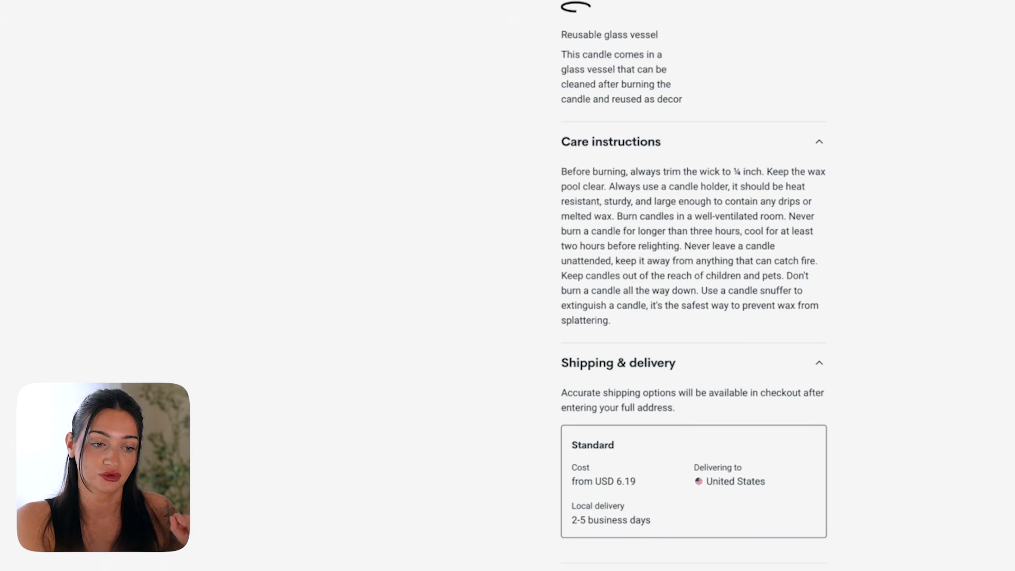
scroll(694, 285, up, 20)
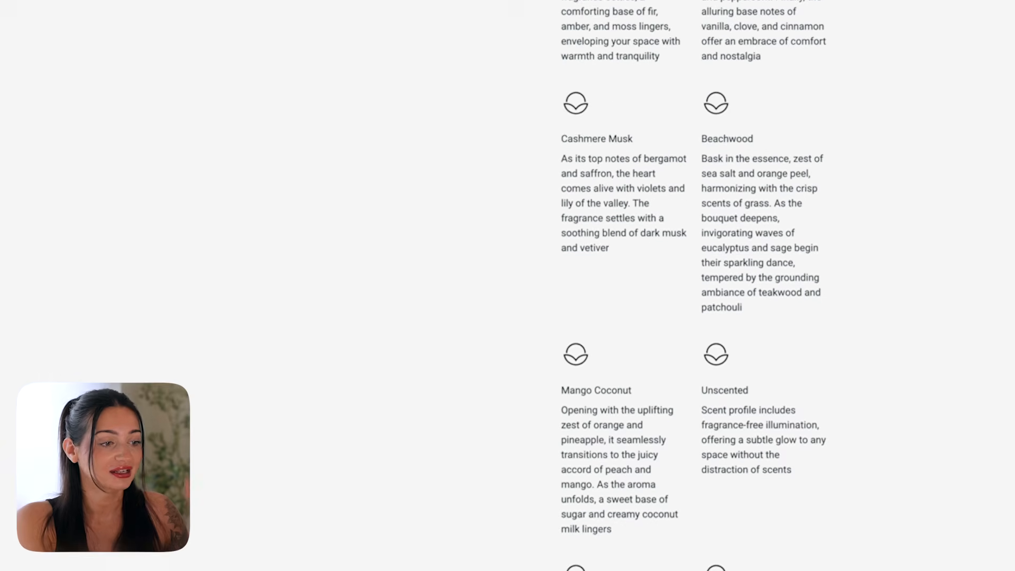
scroll(694, 285, up, 4)
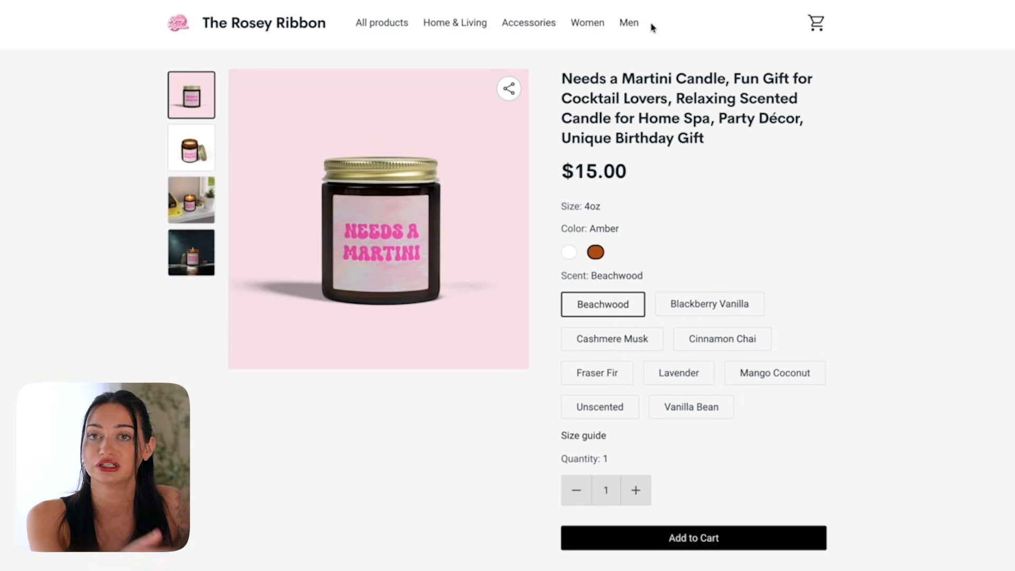
Switch to the caviarcowgirl store in Printify and visit its public storefront from the product list.
click(482, 26)
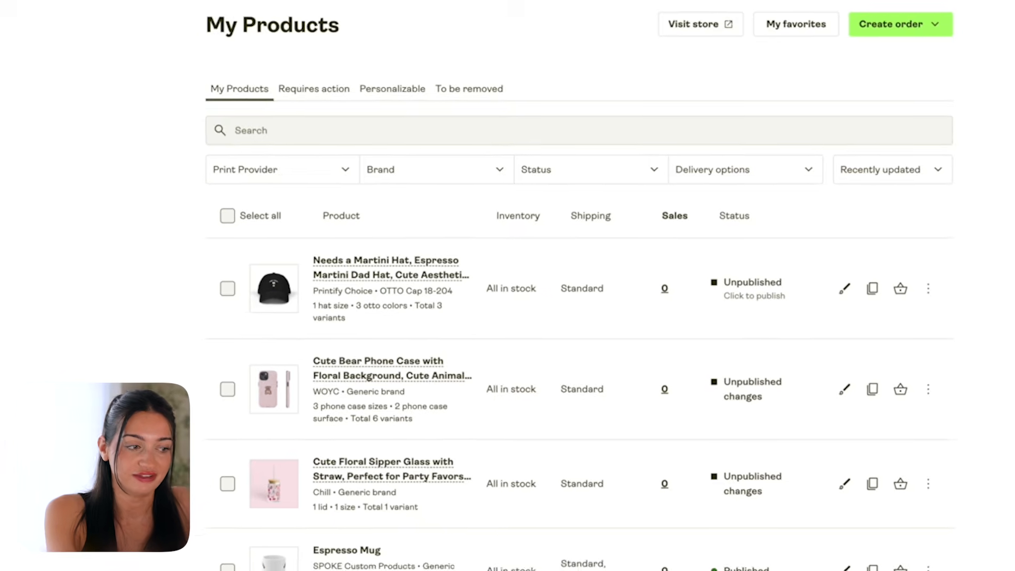
click(24, 61)
click(133, 140)
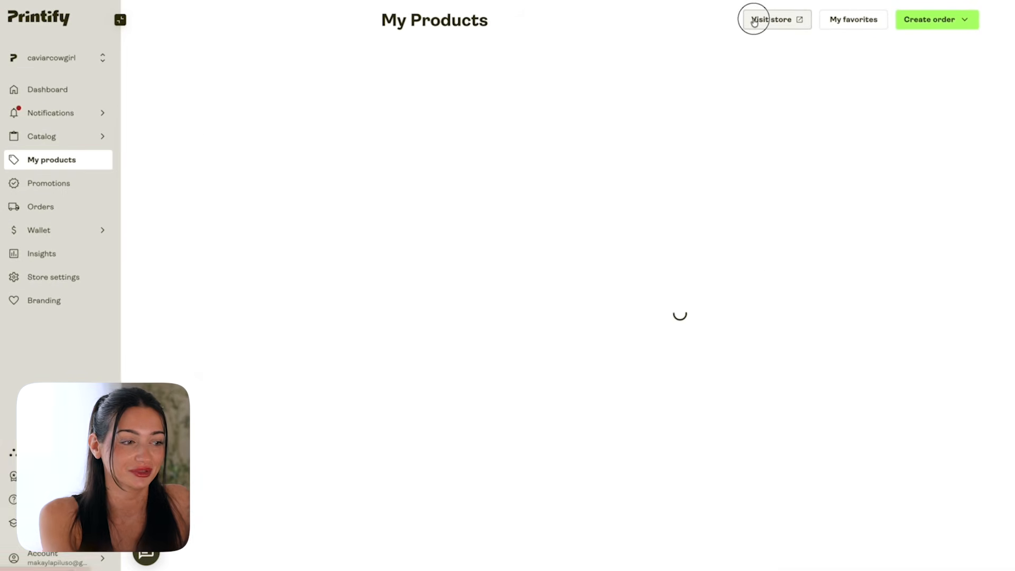
click(754, 21)
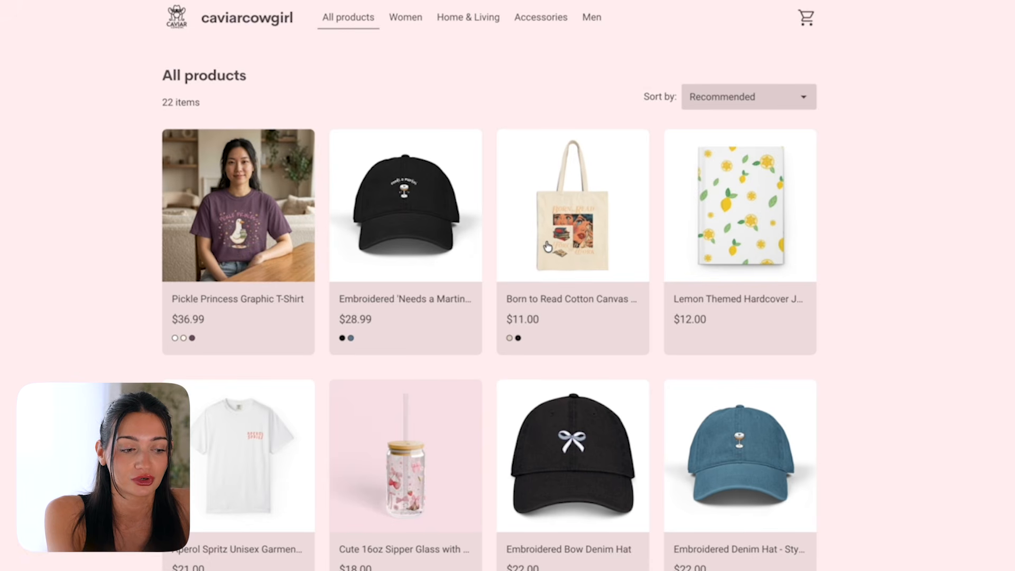
Add the Cute 16oz Sipper Glass with Straw from the caviarcowgirl store to the cart and go to checkout.
scroll(548, 246, down, 1)
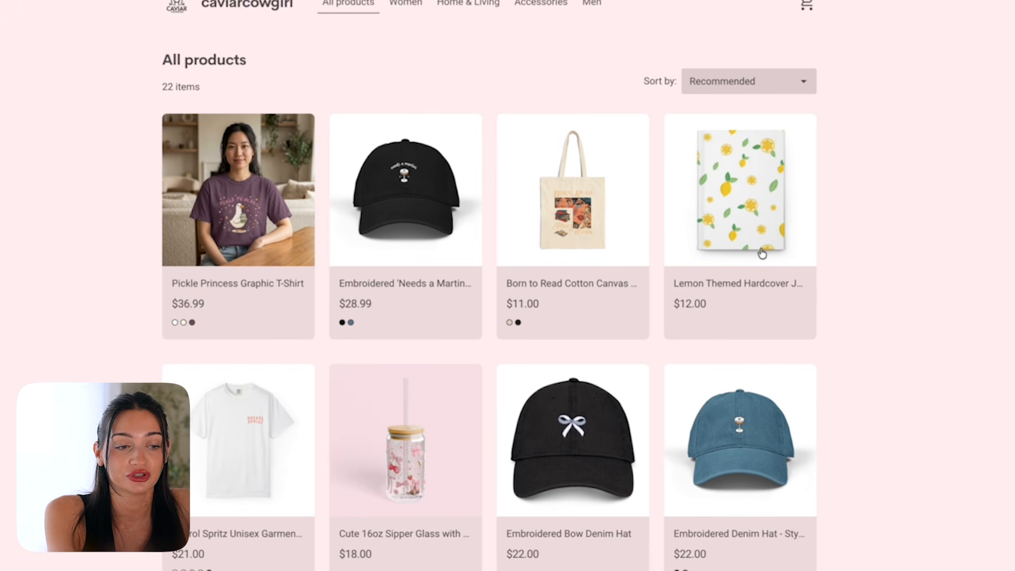
scroll(789, 252, down, 5)
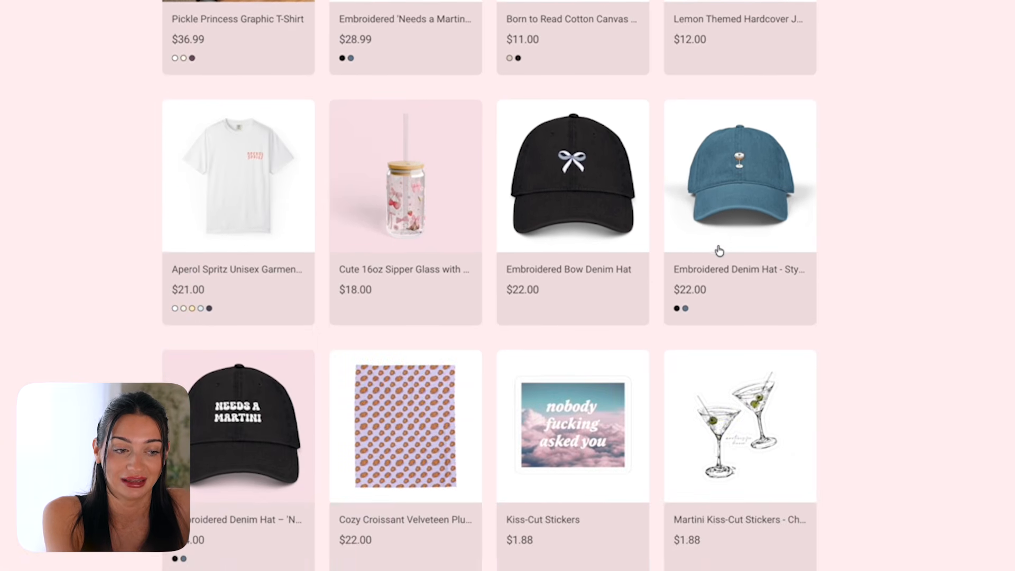
scroll(719, 251, down, 3)
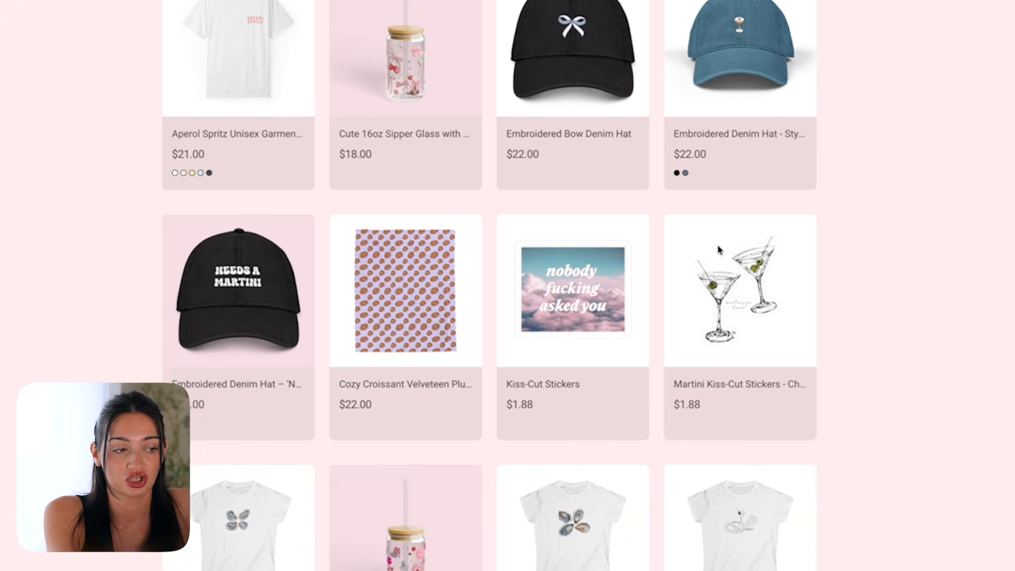
scroll(719, 251, down, 5)
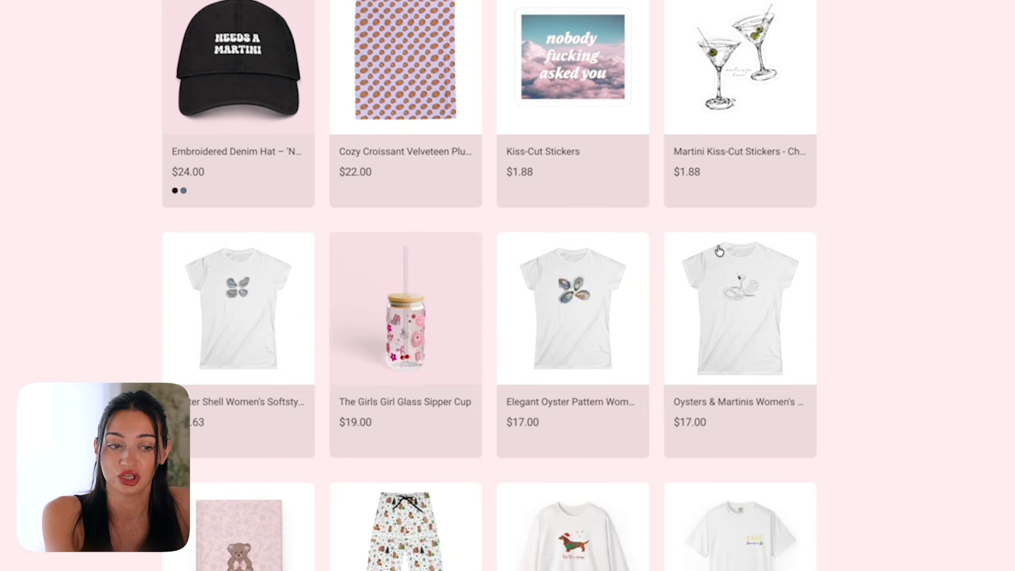
scroll(719, 251, up, 4)
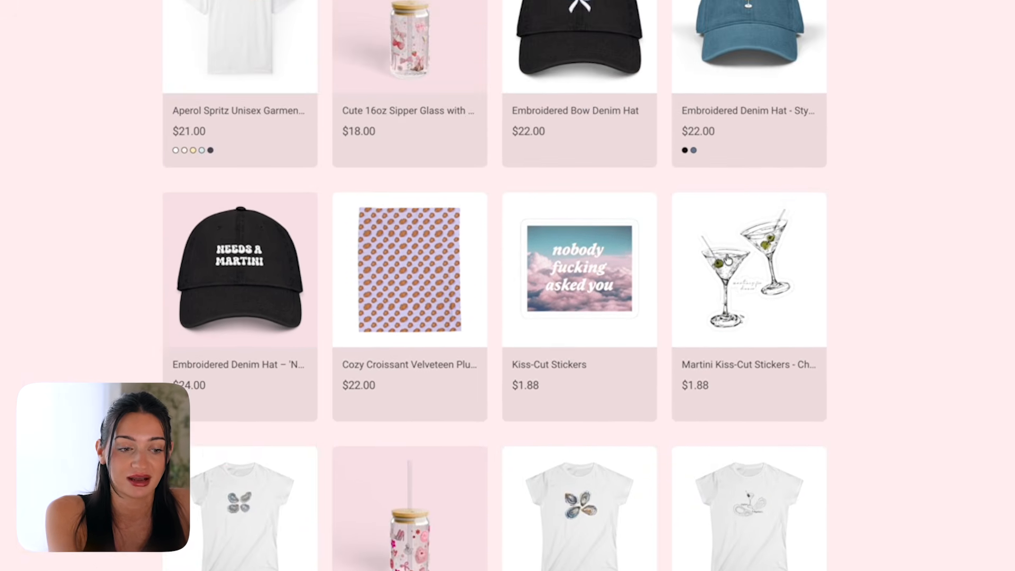
scroll(728, 259, up, 8)
click(406, 419)
click(680, 328)
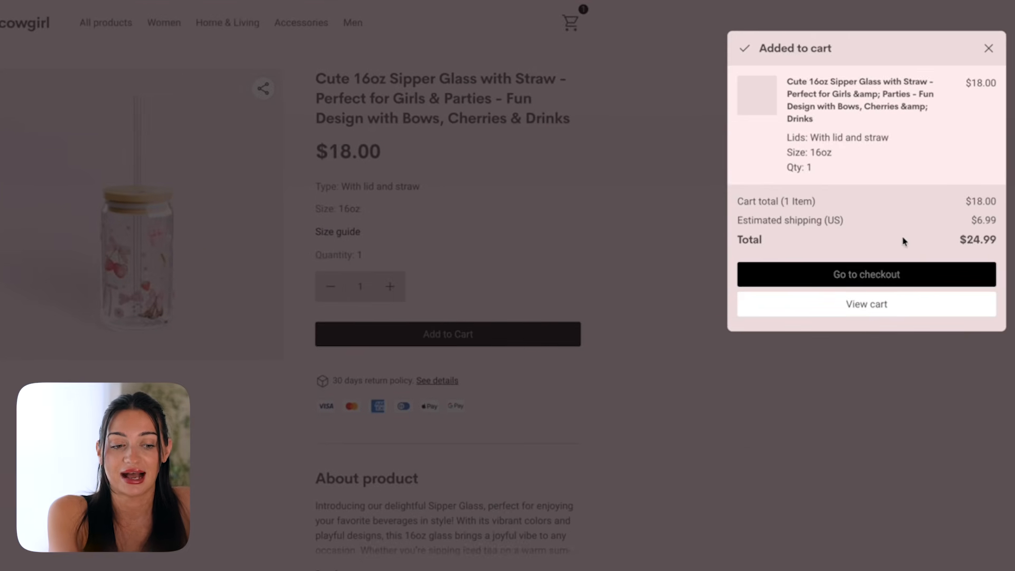
click(883, 274)
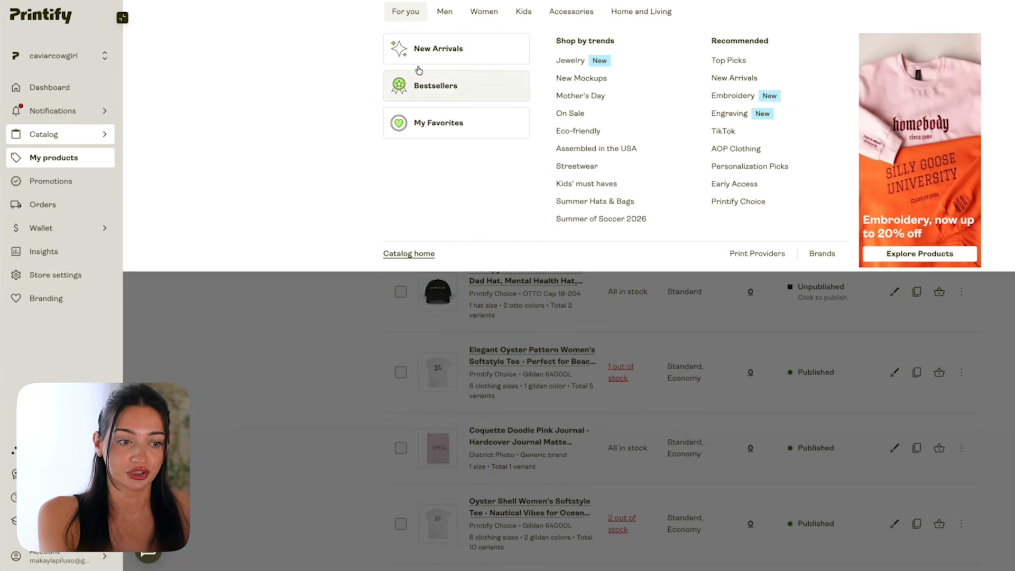
Open the Unisex Garment-Dyed T-shirt from Printify's catalog bestsellers and start designing it with the DTG decoration method.
click(490, 98)
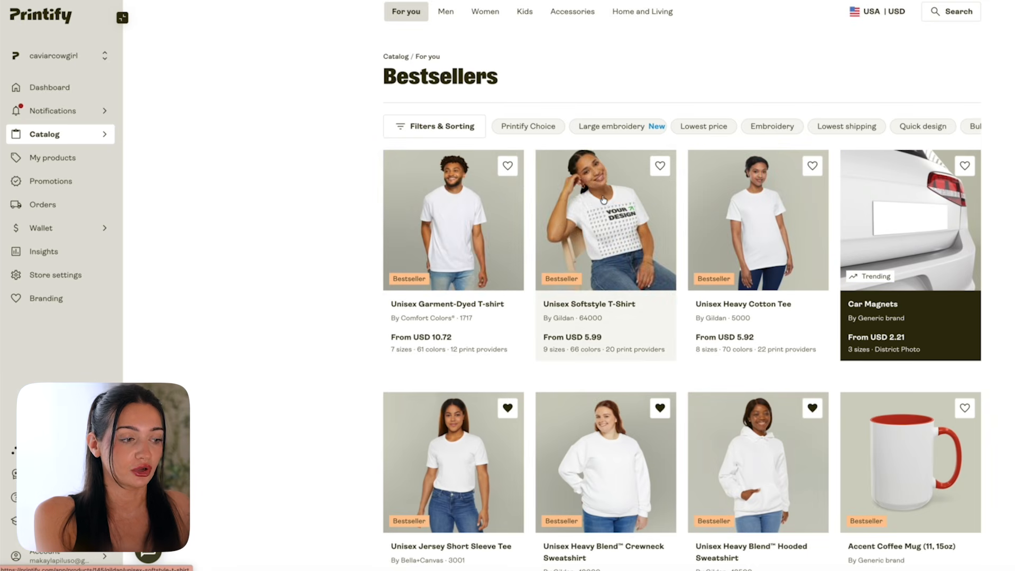
click(500, 234)
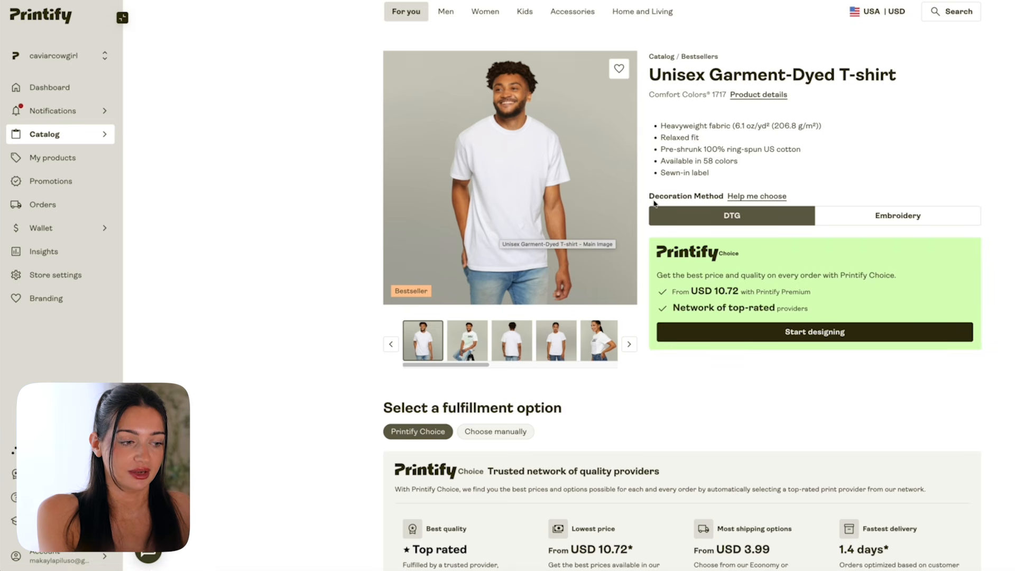
scroll(880, 250, down, 1)
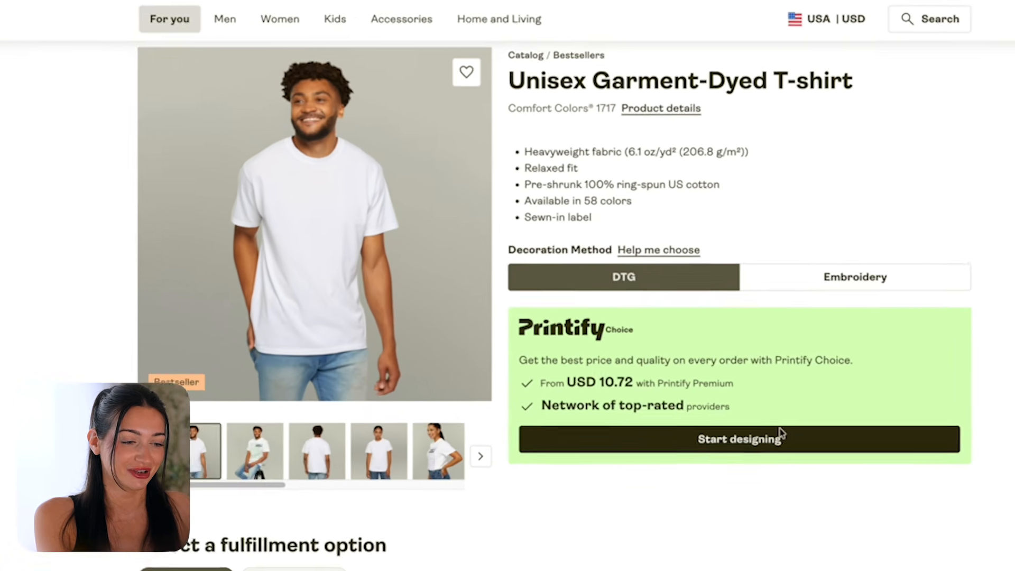
click(825, 328)
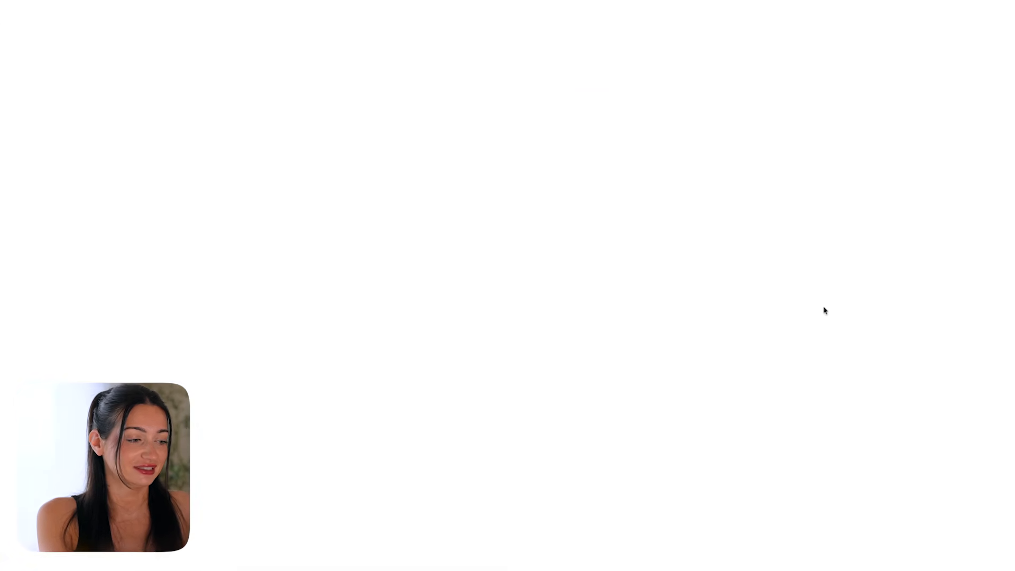
Move the Pickle Princess artwork up on the shirt front, to about 5.3% from the left and 0.7% from the top of the print area.
scroll(97, 227, down, 7)
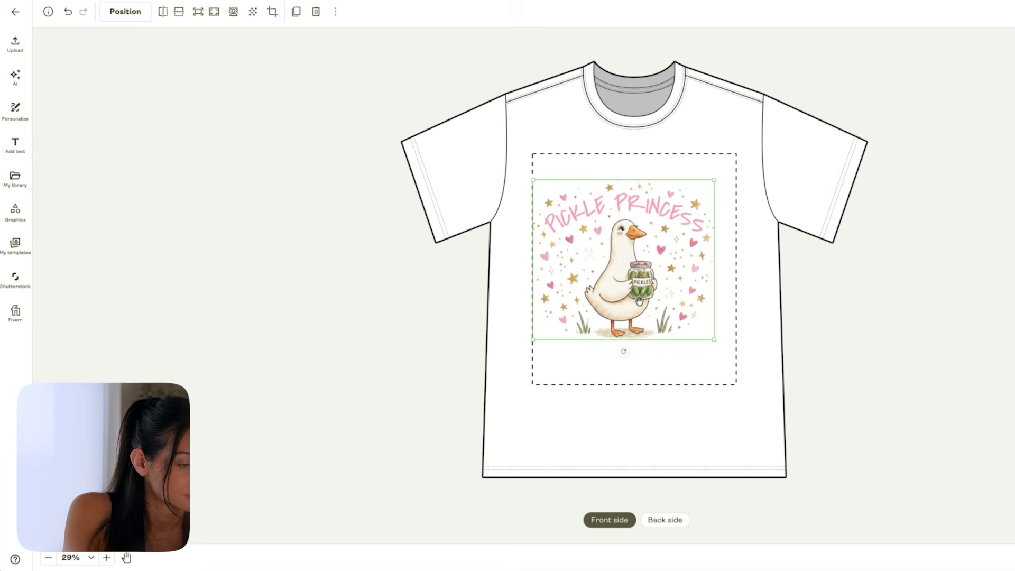
drag(639, 301, 651, 273)
drag(652, 274, 651, 279)
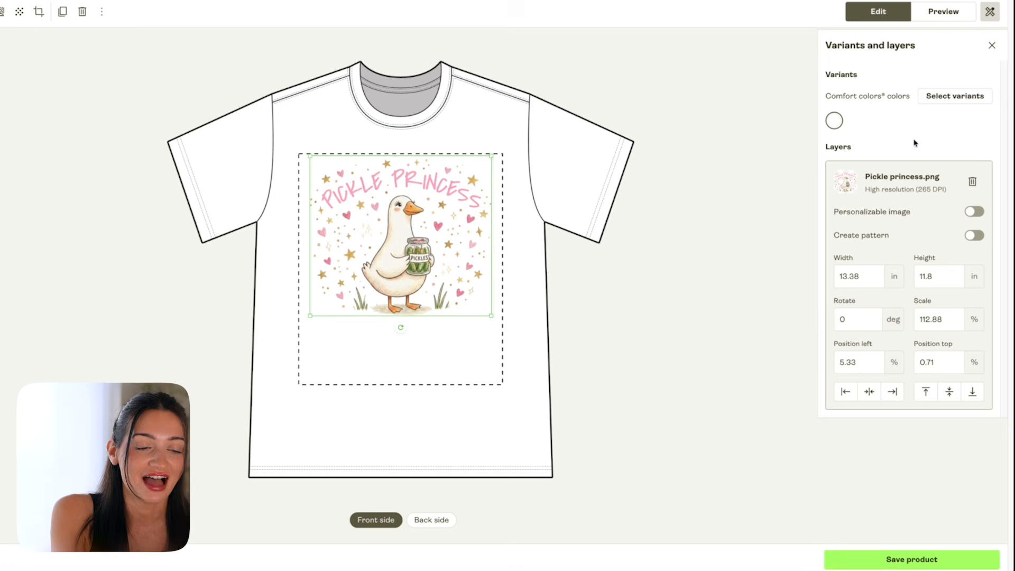
Add the Ivory, Chambray and Denim color variants to the T-shirt alongside White.
click(955, 95)
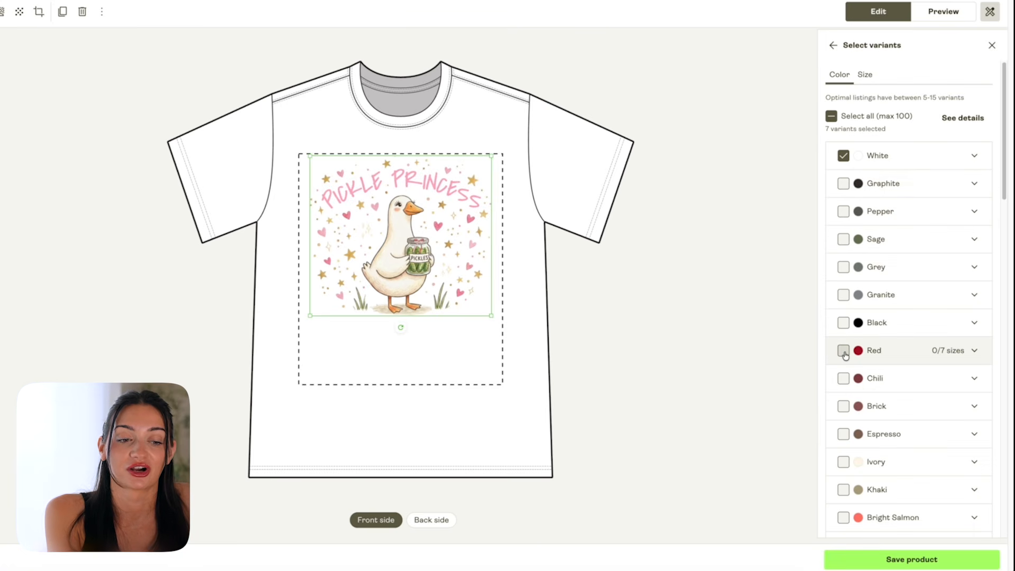
scroll(843, 350, down, 2)
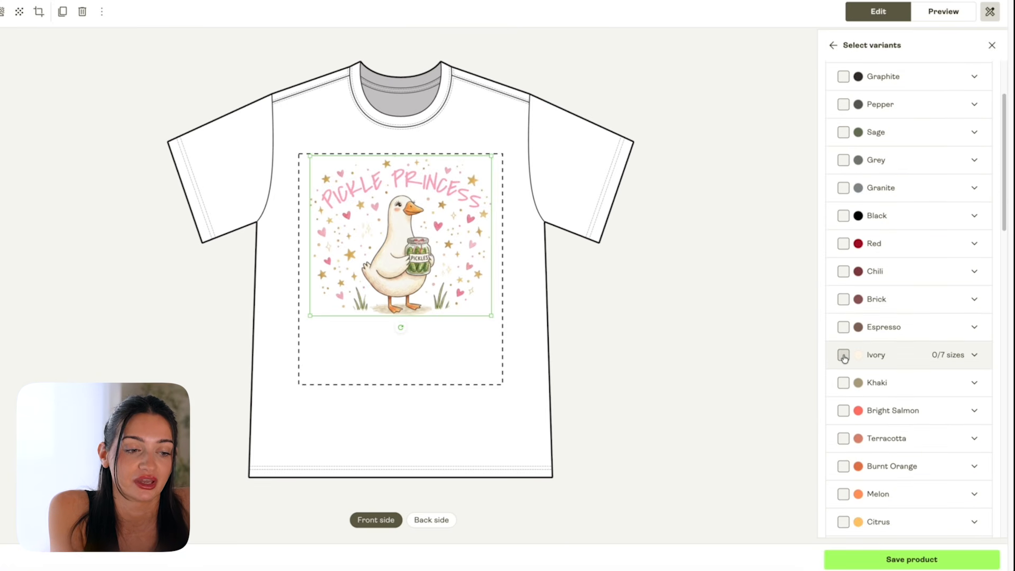
click(844, 355)
scroll(844, 357, down, 5)
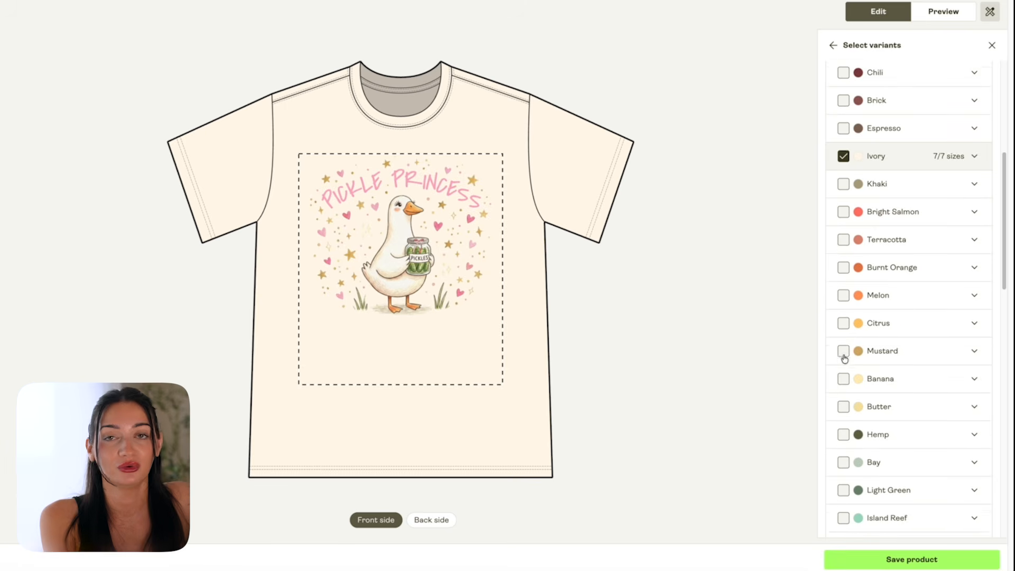
scroll(844, 356, down, 5)
click(844, 356)
scroll(844, 363, down, 1)
scroll(844, 364, down, 5)
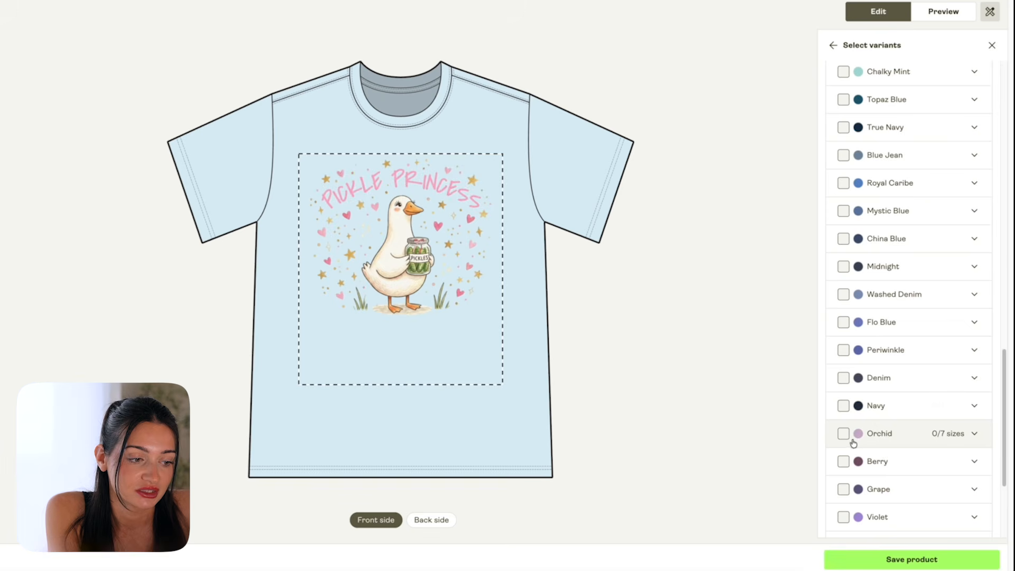
click(844, 379)
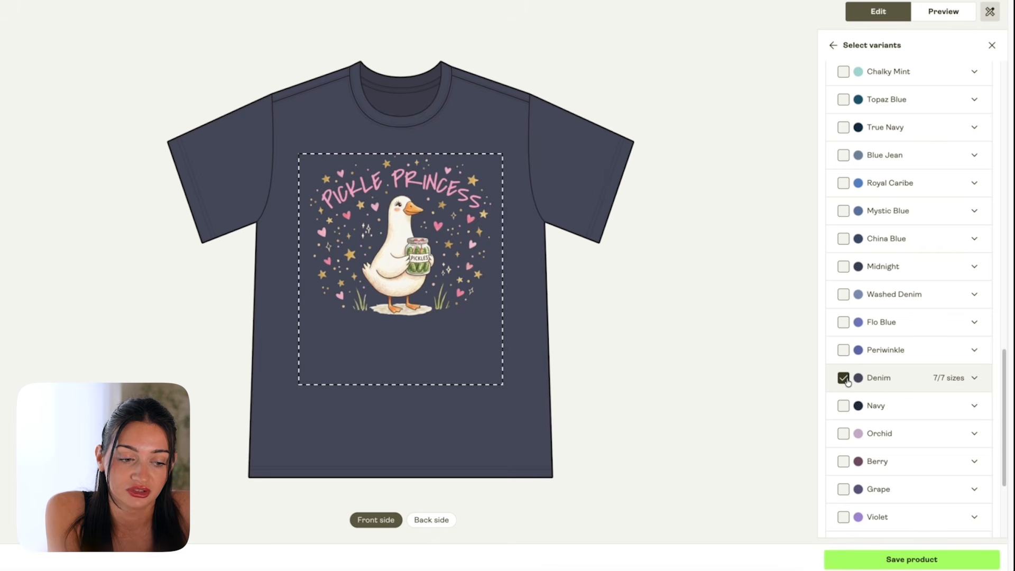
Try the Blossom, Crunchberry, Watermelon and Violet shirt colors one after another, deselecting each one again.
scroll(845, 381, down, 3)
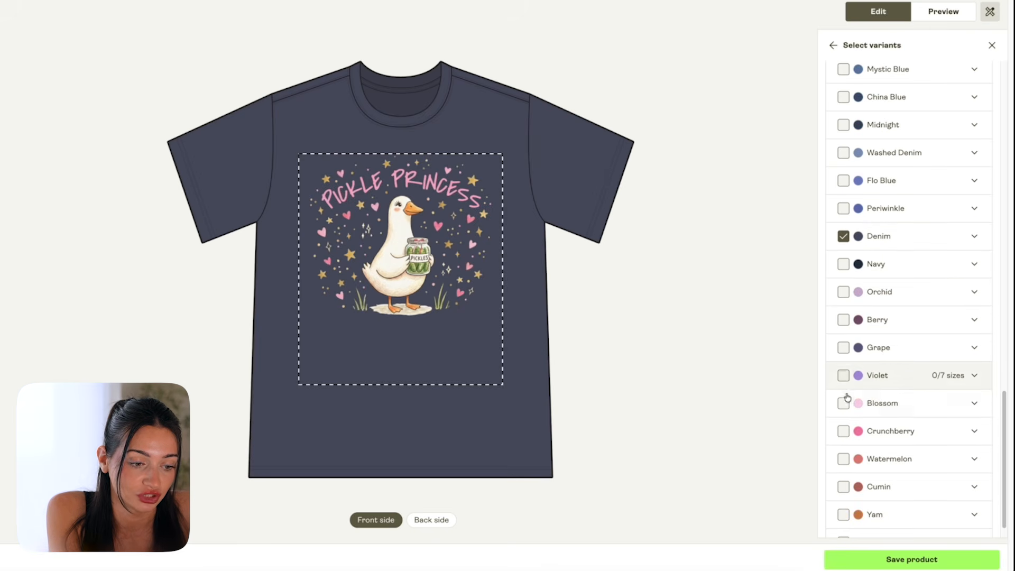
click(844, 406)
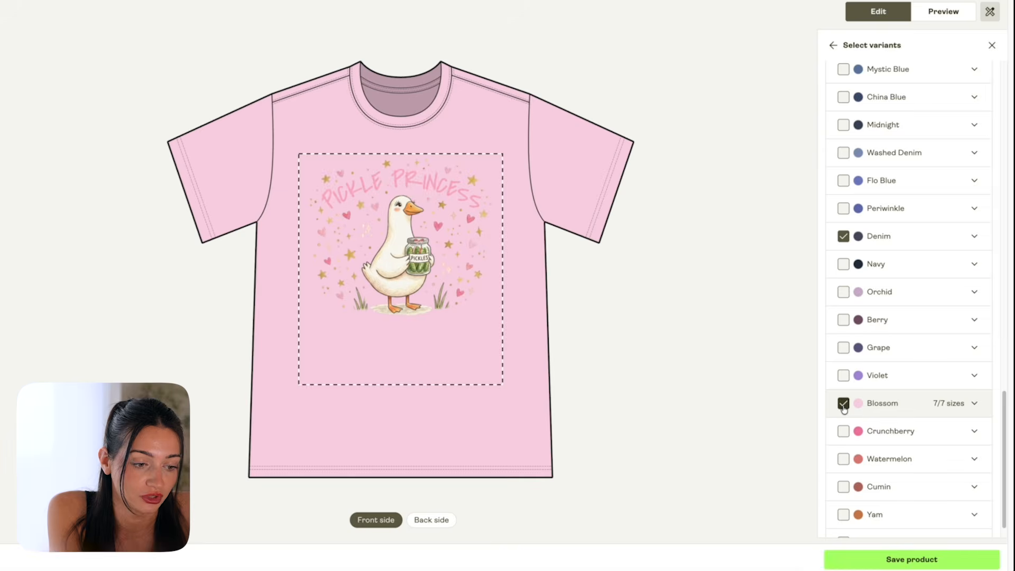
click(844, 403)
click(844, 431)
click(844, 431)
click(844, 459)
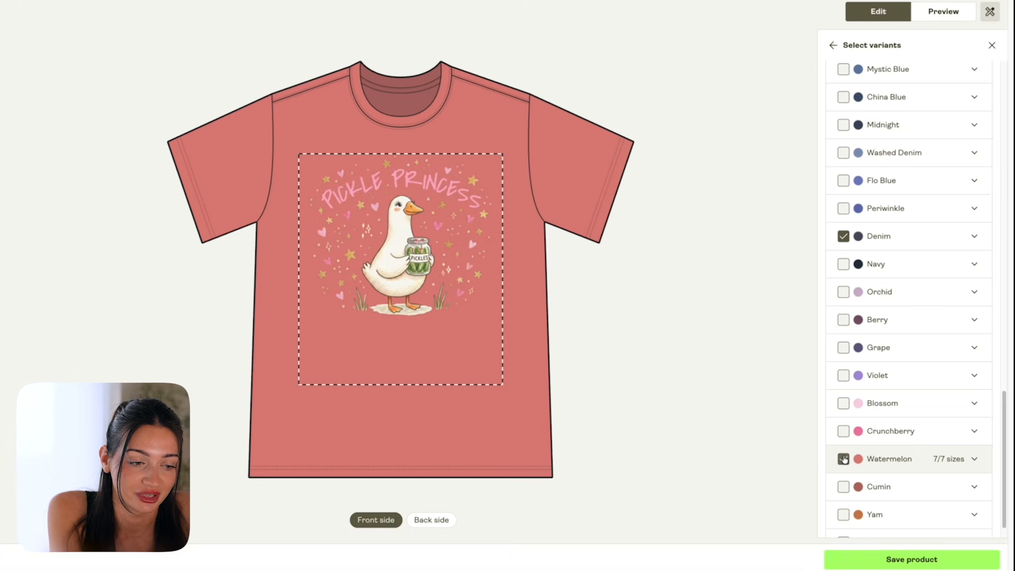
click(844, 459)
click(844, 376)
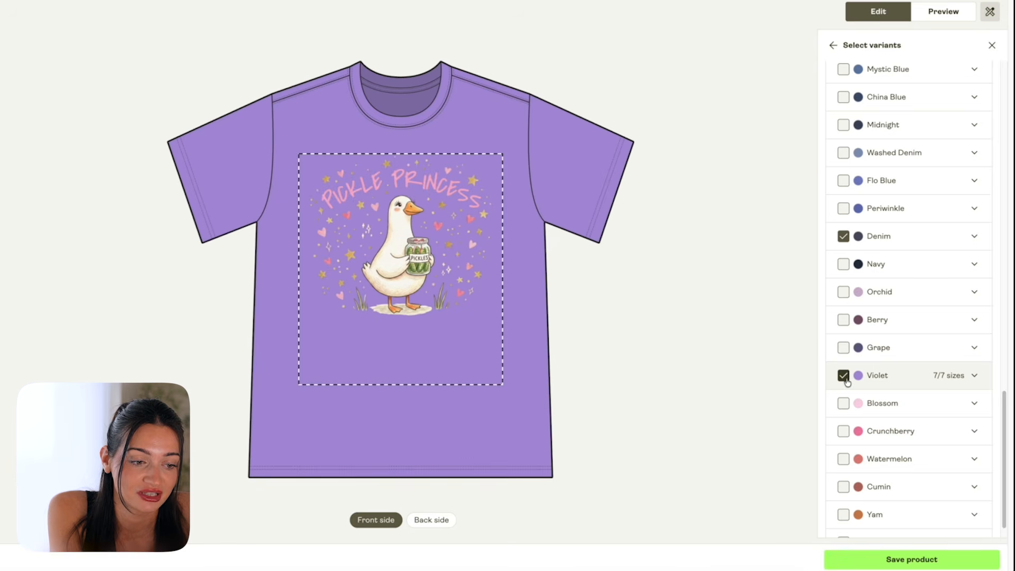
click(844, 376)
Add the Grape color variant and switch the product to its mockup preview.
click(844, 347)
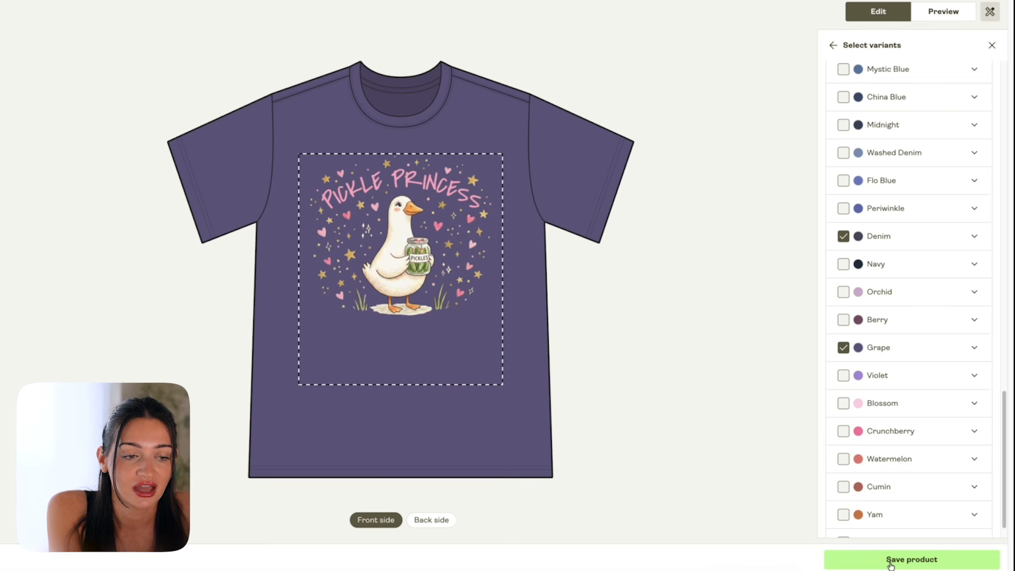
click(939, 14)
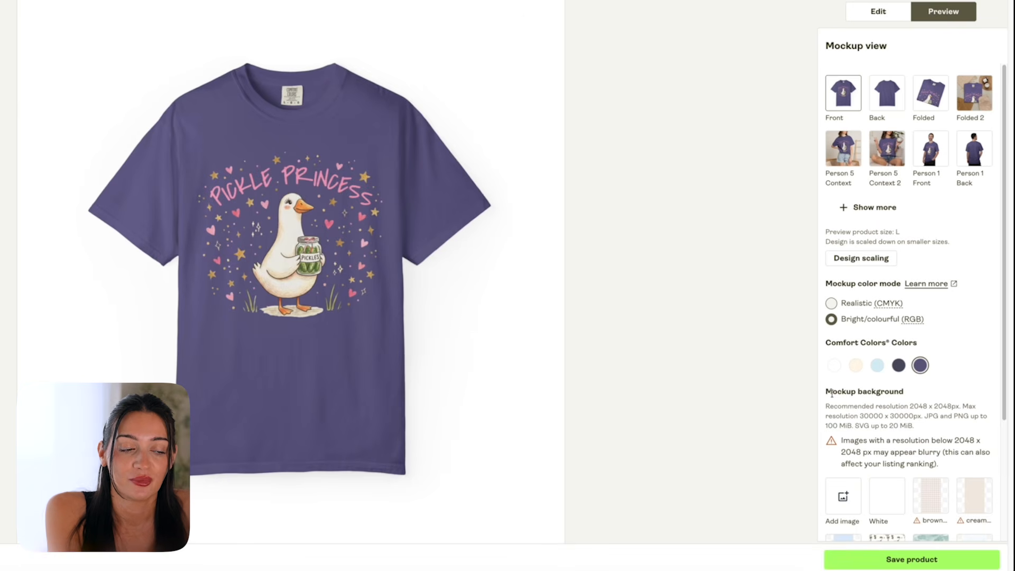
Preview the design in Ivory, Chambray and Denim across the Person 5 Context, Folded and Person 5 Context 2 mockup views.
click(855, 365)
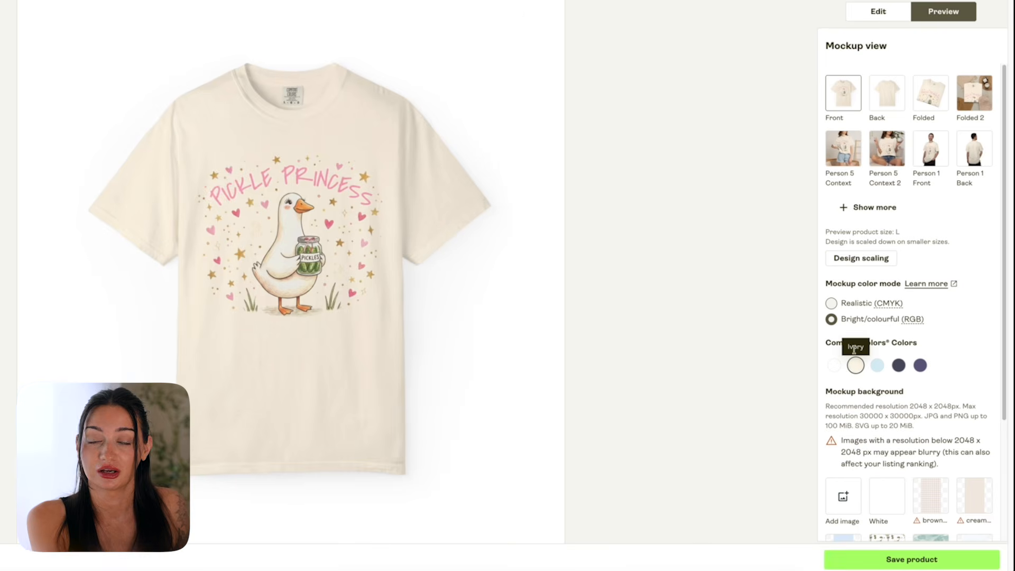
click(845, 156)
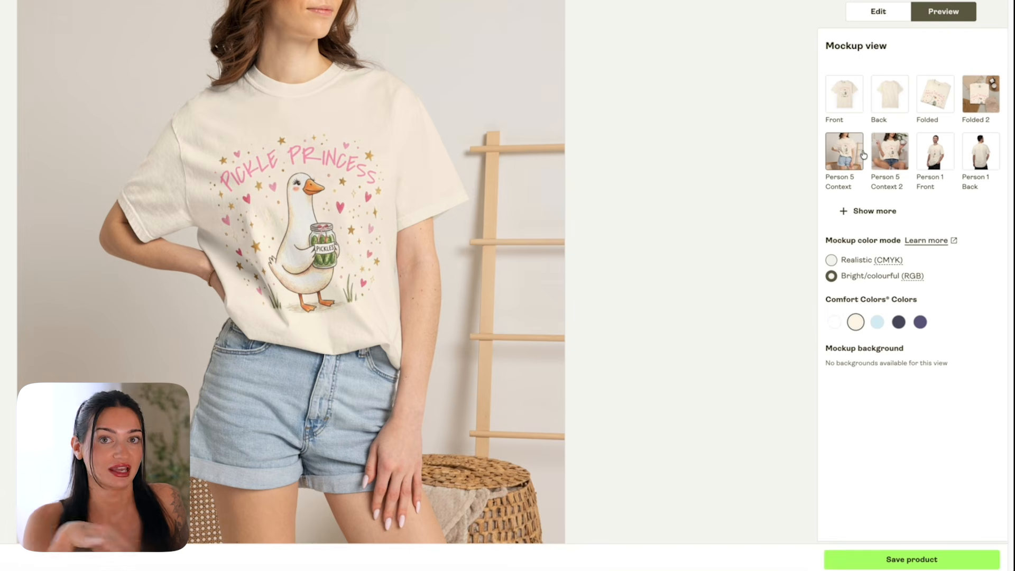
click(877, 323)
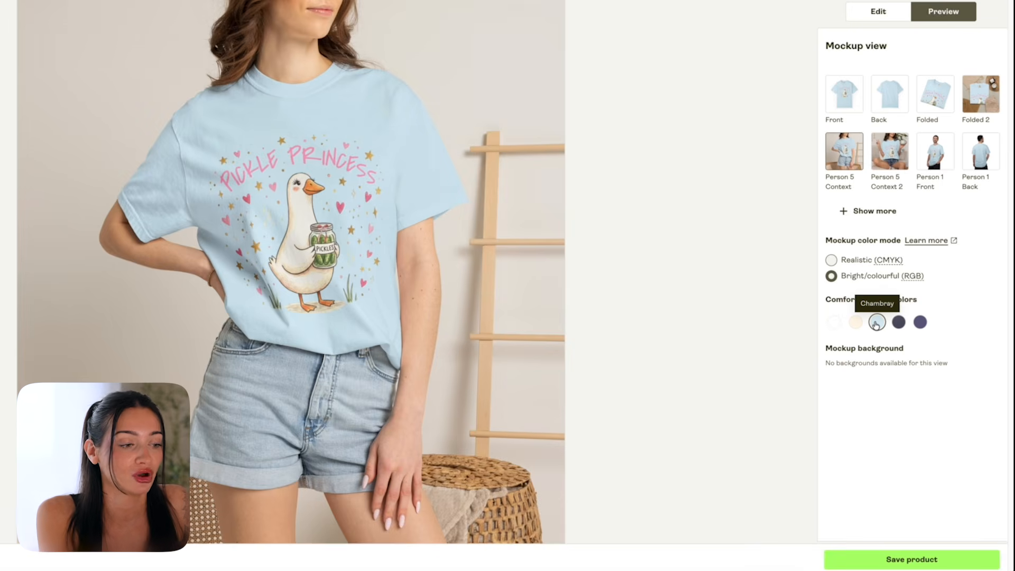
click(899, 322)
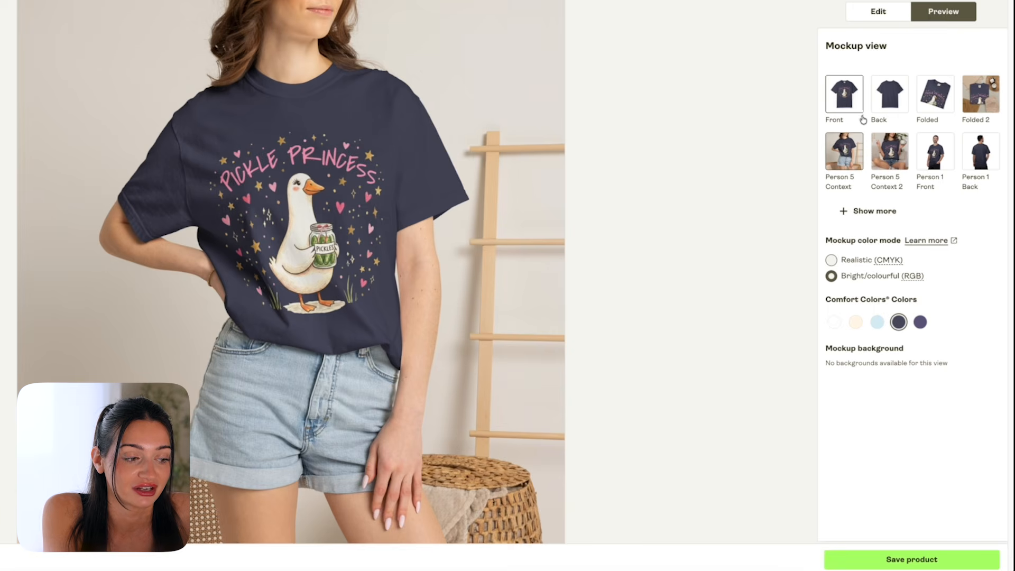
click(932, 108)
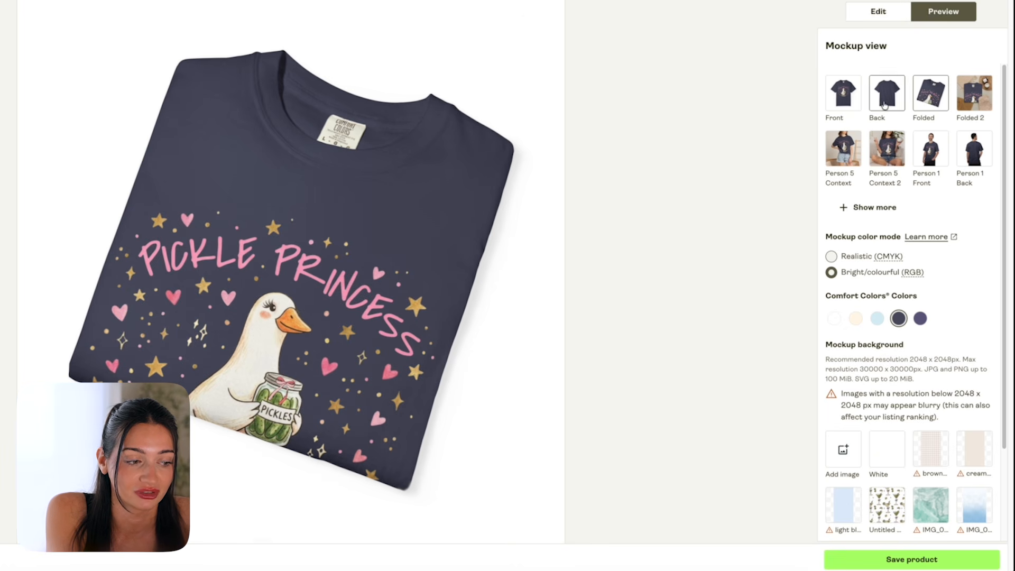
click(887, 149)
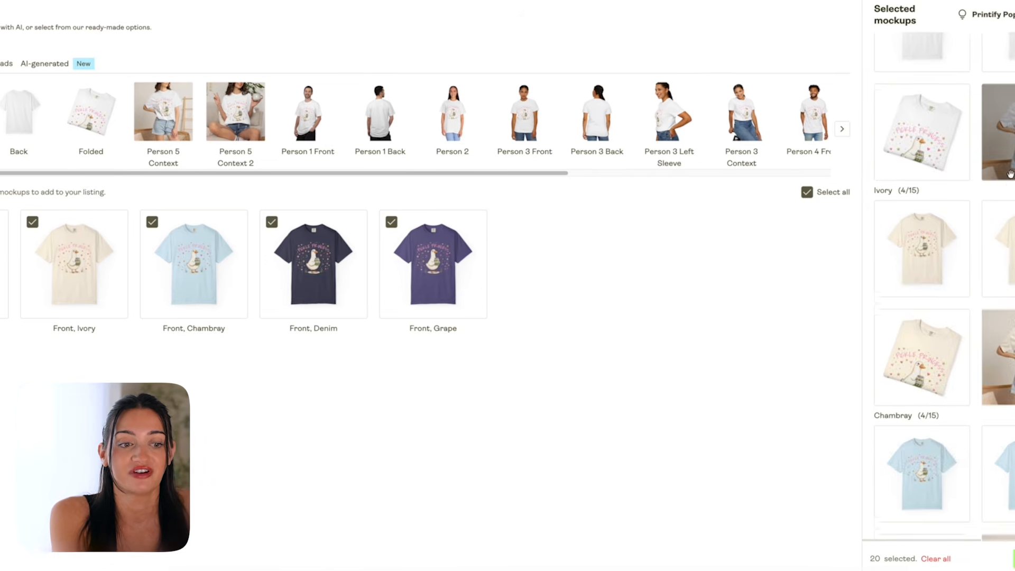
Remove the blank back-view mockups of the Grape, Denim, Chambray and Ivory shirts from the selected mockups.
scroll(933, 174, down, 6)
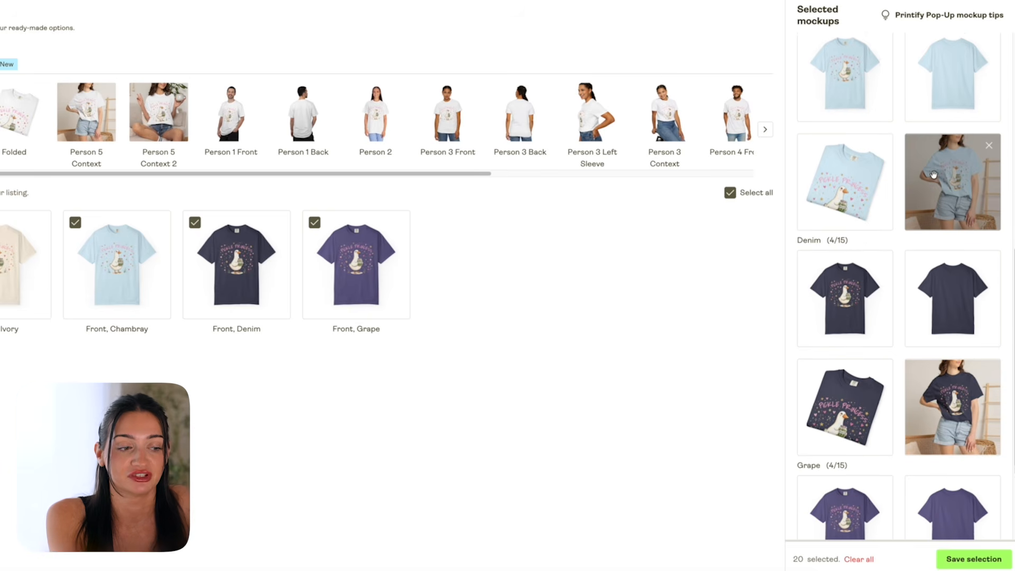
scroll(934, 175, down, 3)
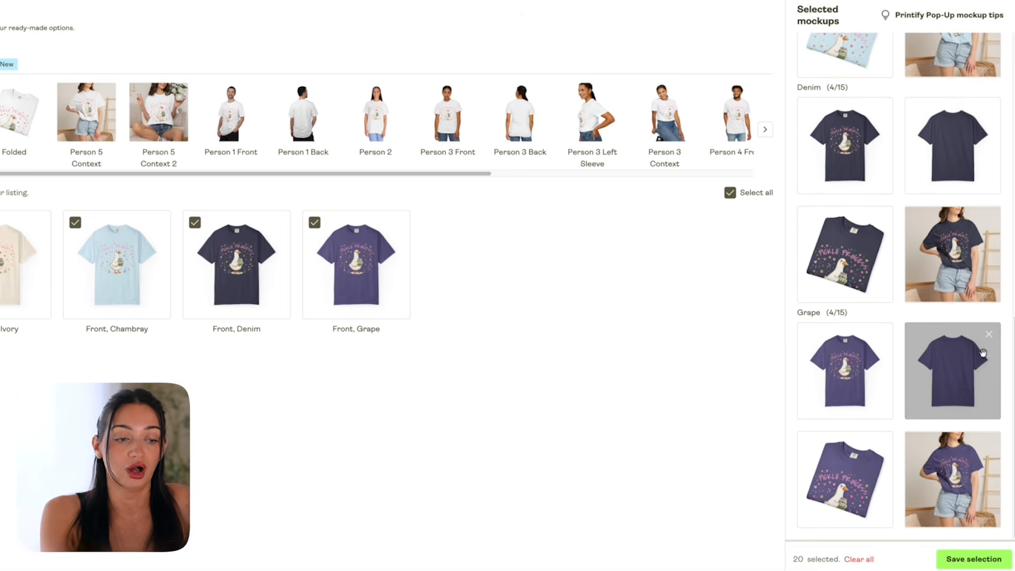
click(989, 335)
scroll(946, 296, up, 3)
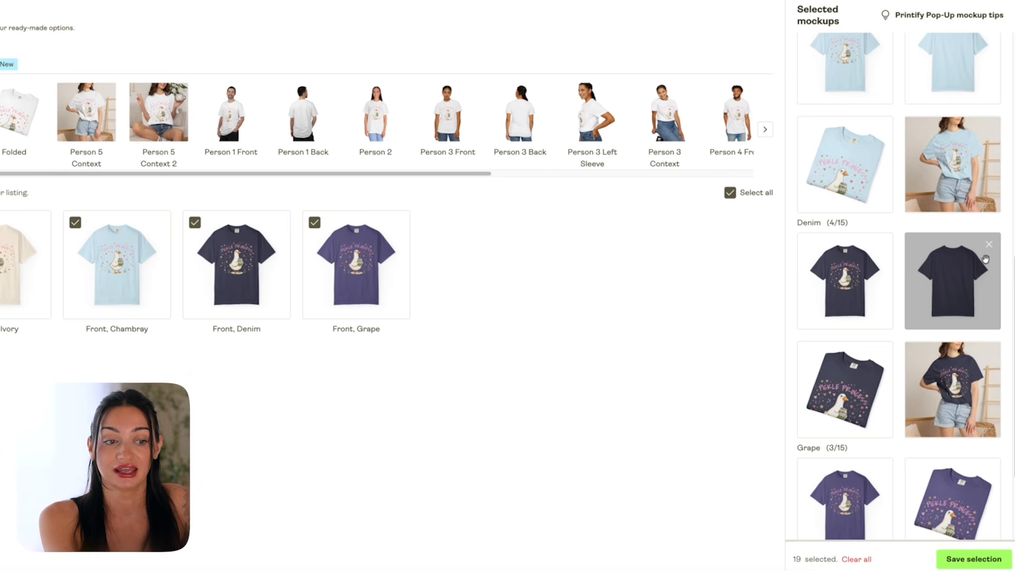
click(989, 244)
scroll(825, 312, up, 3)
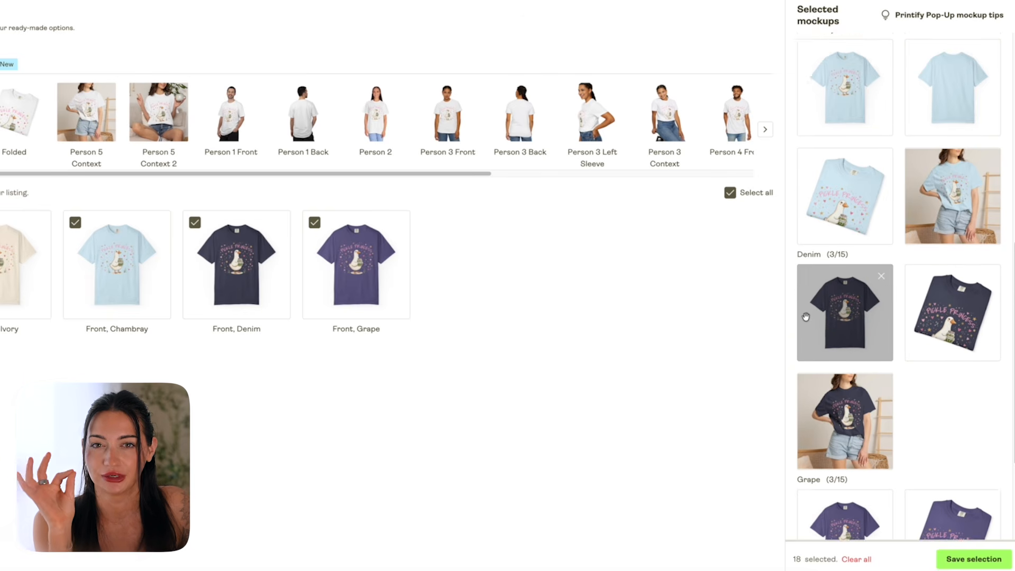
scroll(899, 275, up, 2)
click(987, 229)
scroll(983, 212, up, 4)
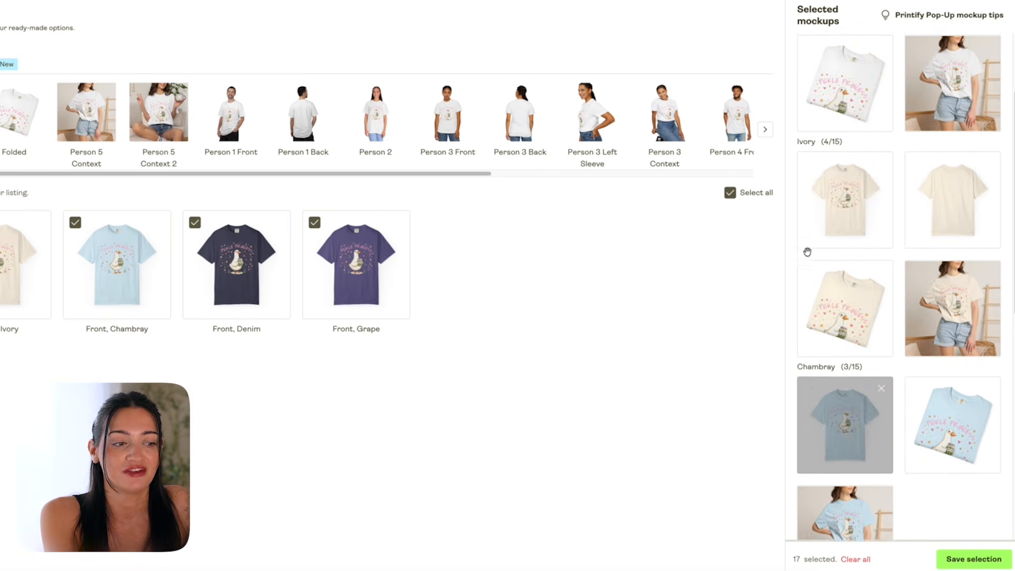
click(989, 193)
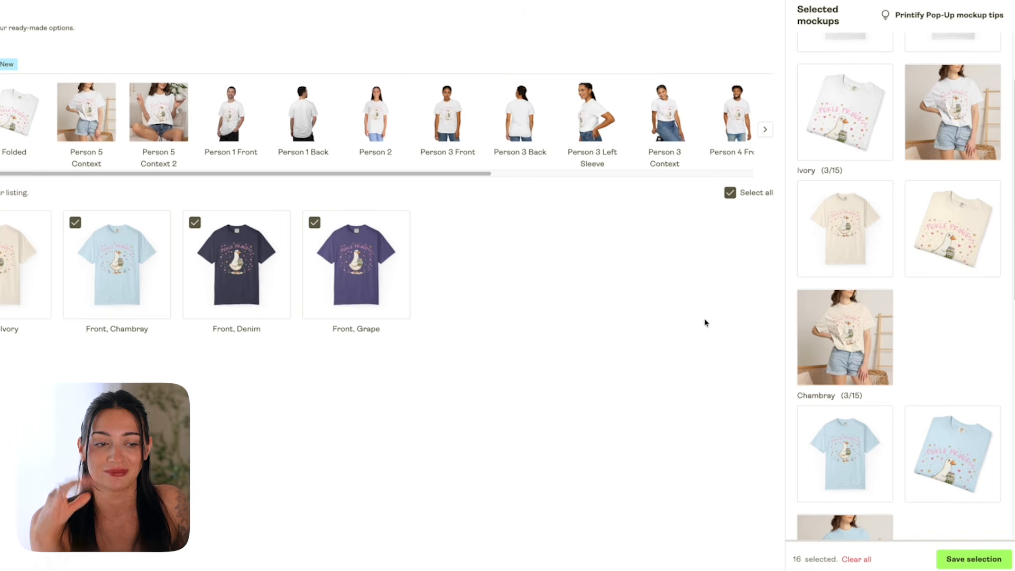
Add the Person 5 Context 2 mockups in Ivory and Denim to the listing's selected mockups.
click(180, 132)
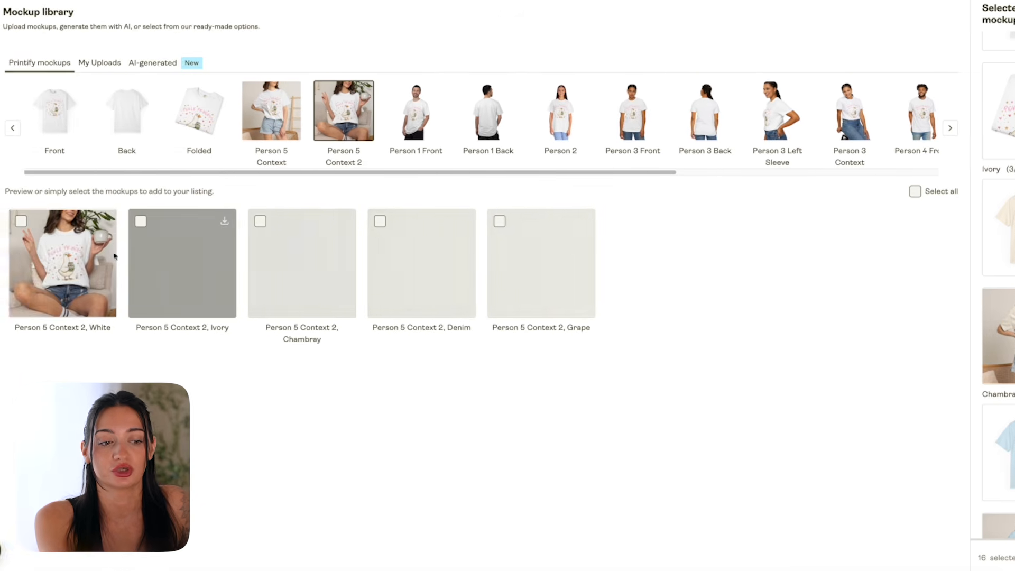
click(140, 221)
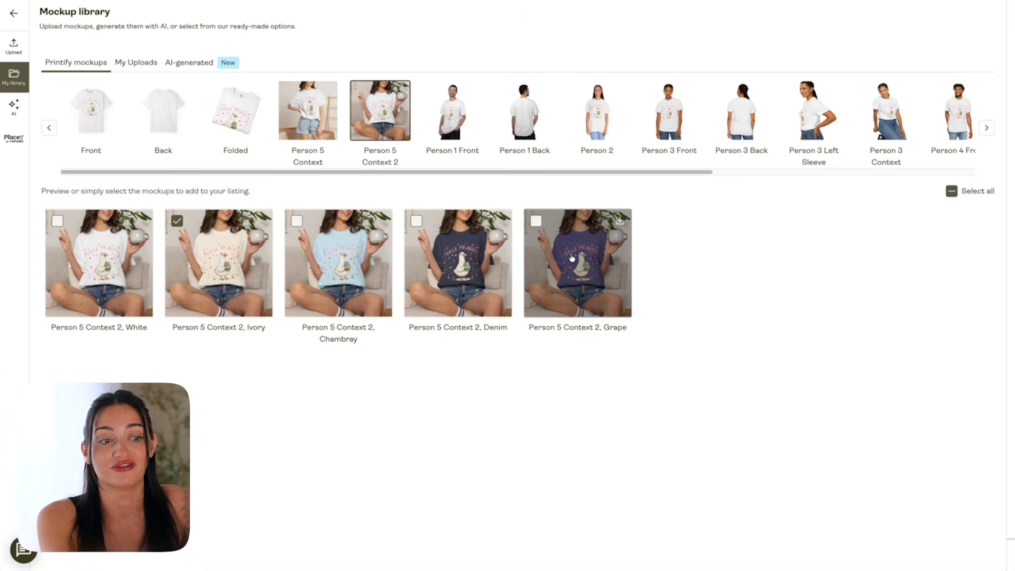
click(416, 221)
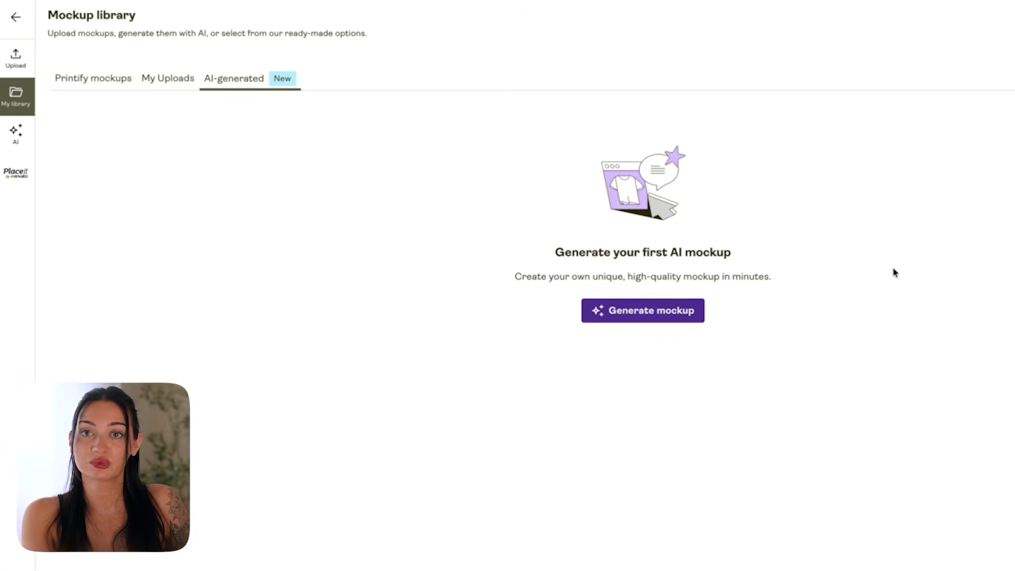
Start a new AI-generated mockup and set its product variant to Ivory.
click(659, 316)
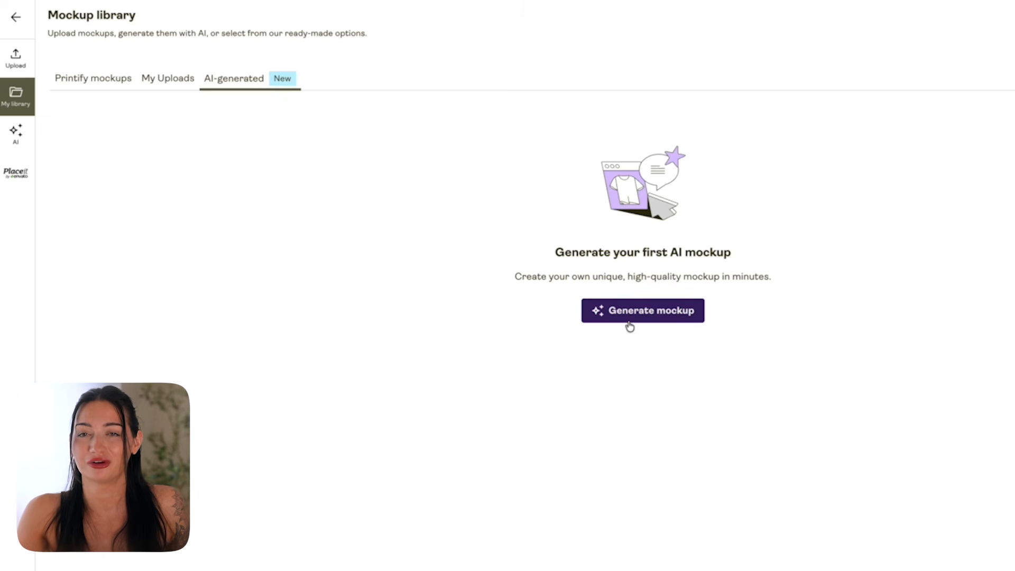
click(641, 317)
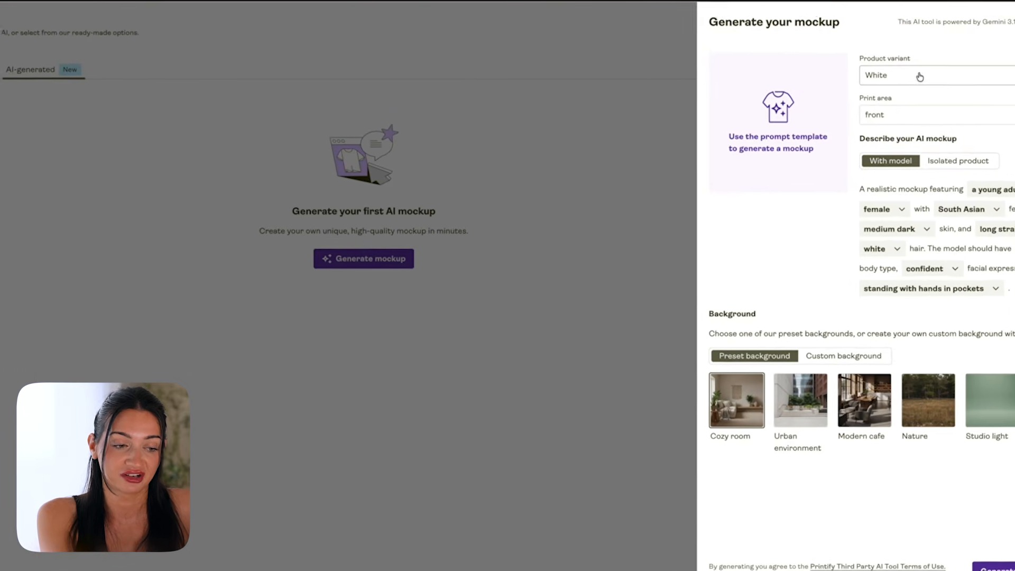
click(855, 78)
click(841, 190)
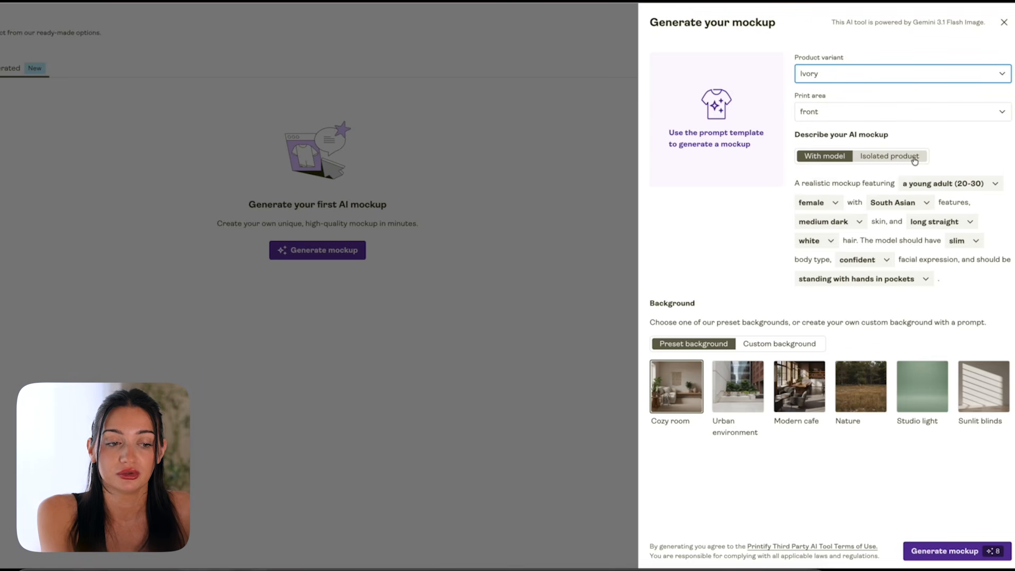
Describe the AI mockup as an isolated product, with the T-shirt laying in flat with casual wrinkles style.
click(874, 160)
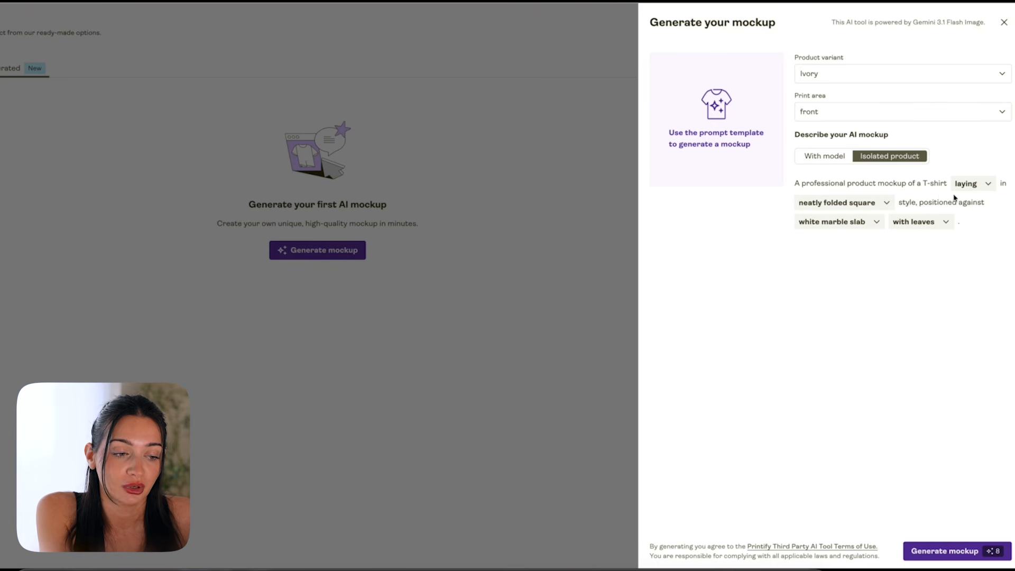
click(969, 190)
click(981, 207)
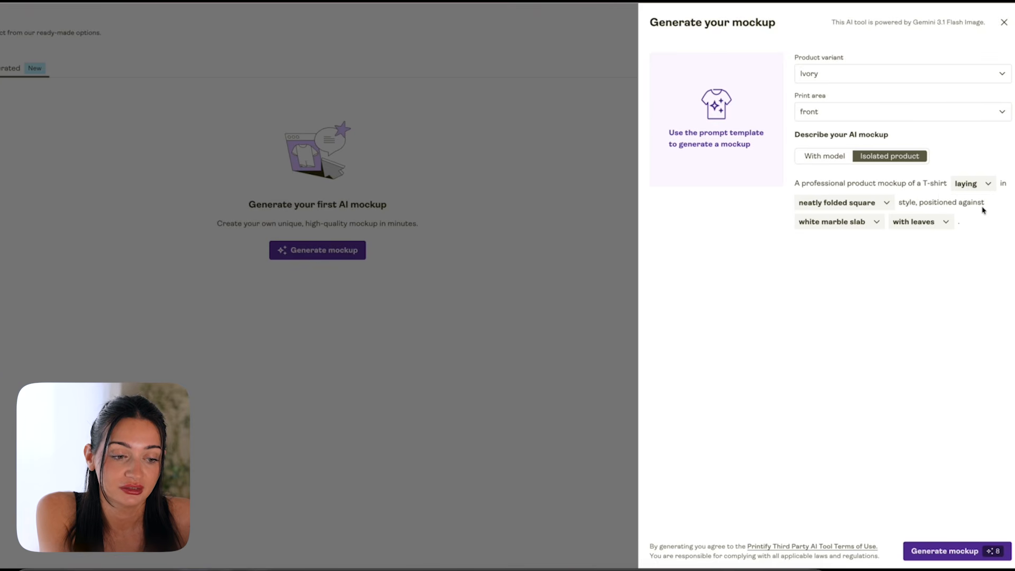
click(884, 210)
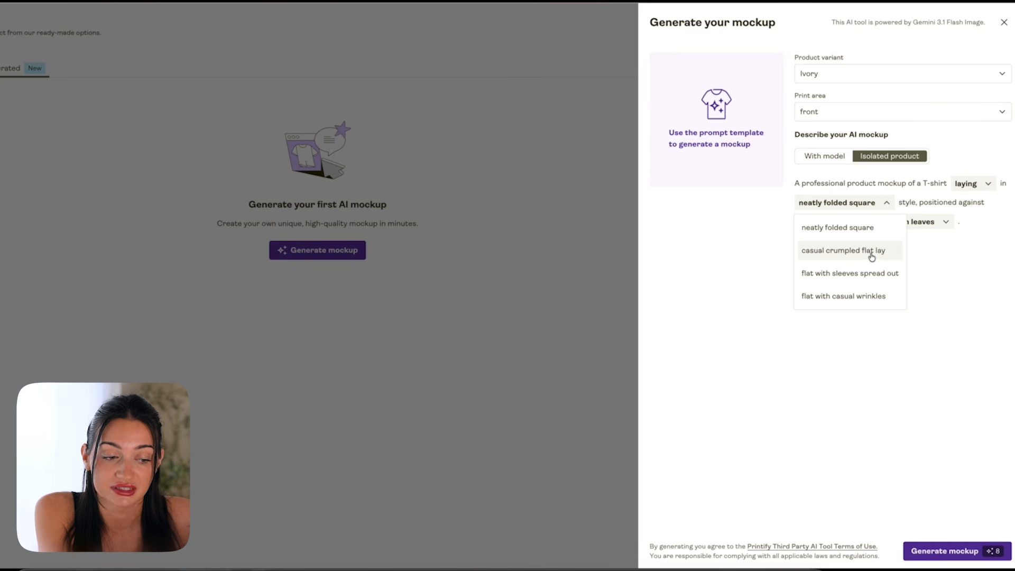
click(886, 300)
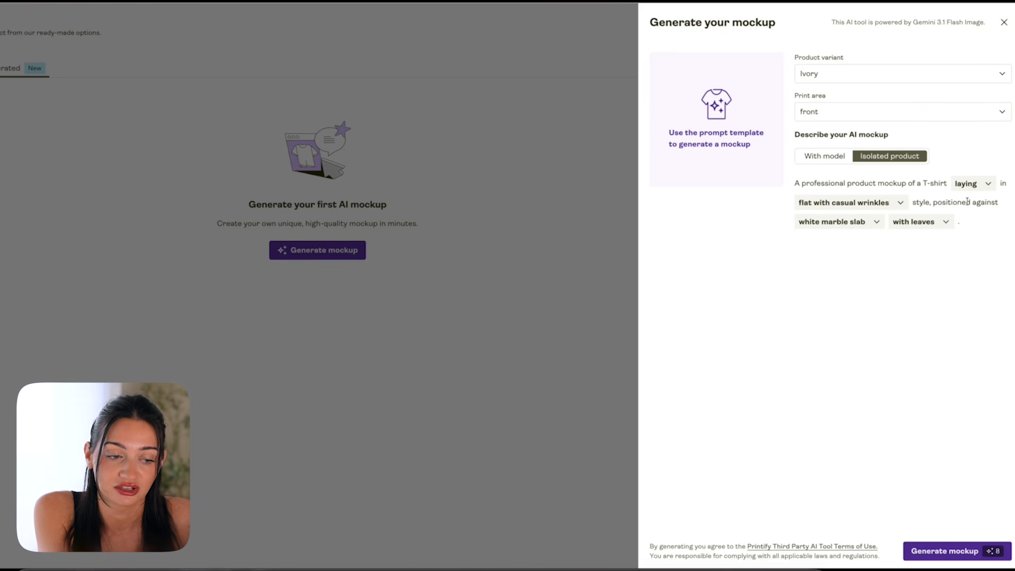
Set the AI mockup's decor on the white marble slab to "with fashion accessories", generate it and select the resulting mockup.
click(875, 227)
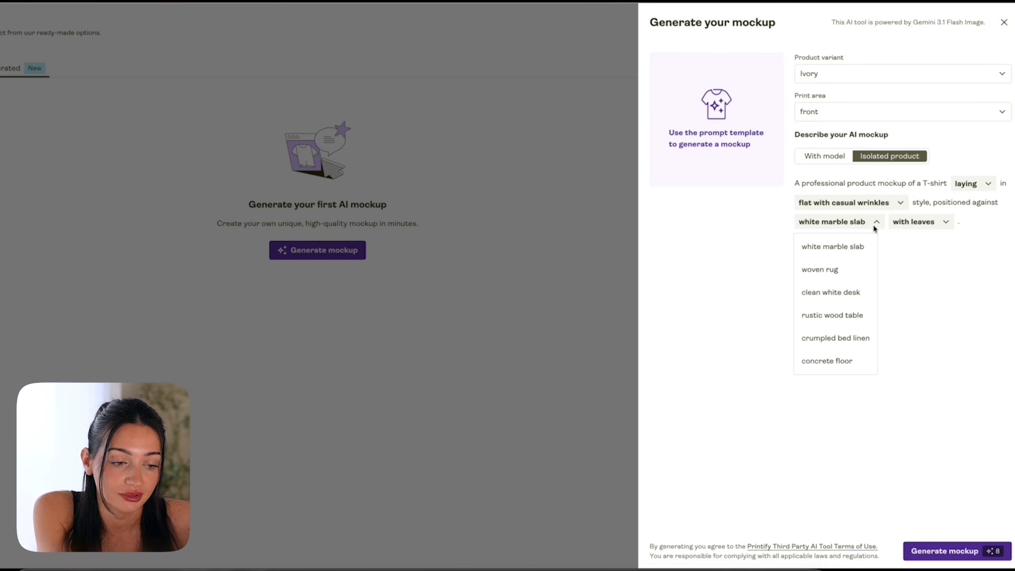
click(875, 226)
click(921, 229)
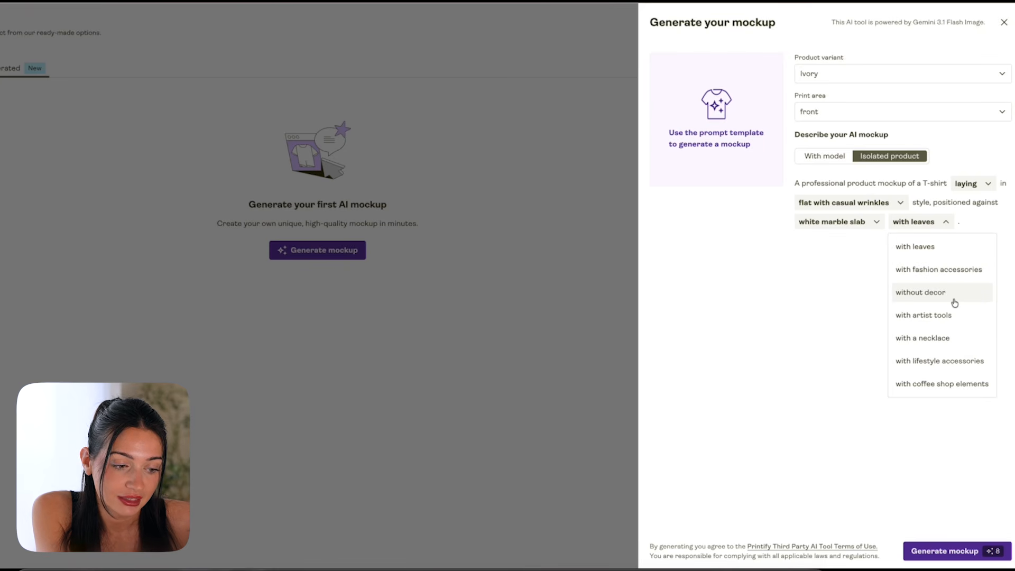
click(945, 361)
click(934, 223)
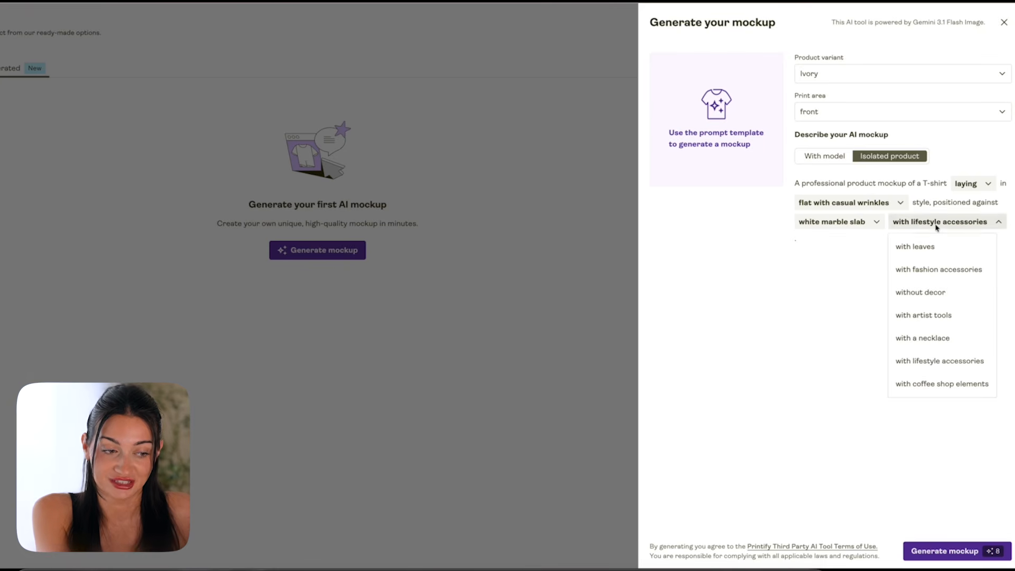
click(943, 276)
click(984, 550)
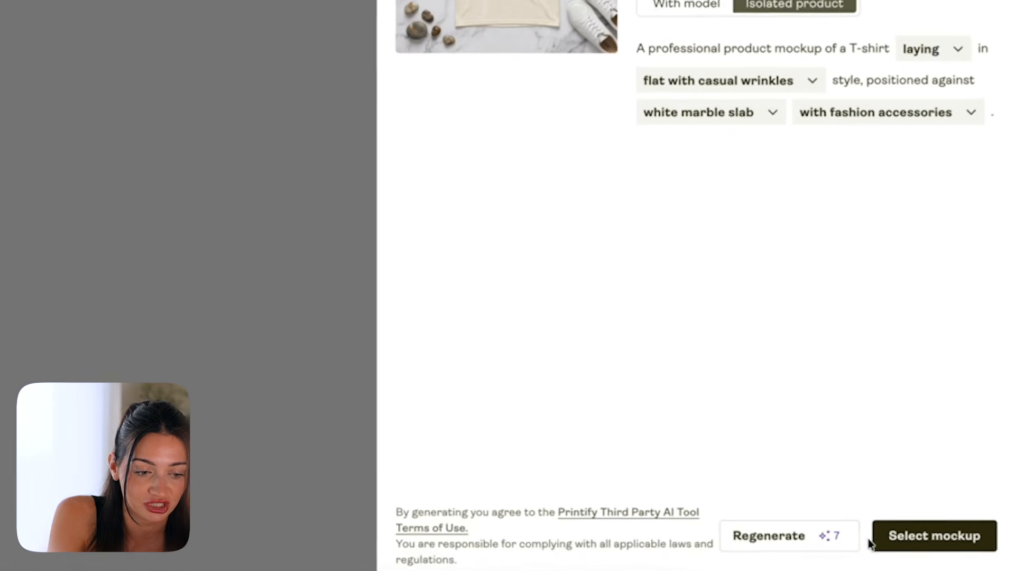
click(941, 535)
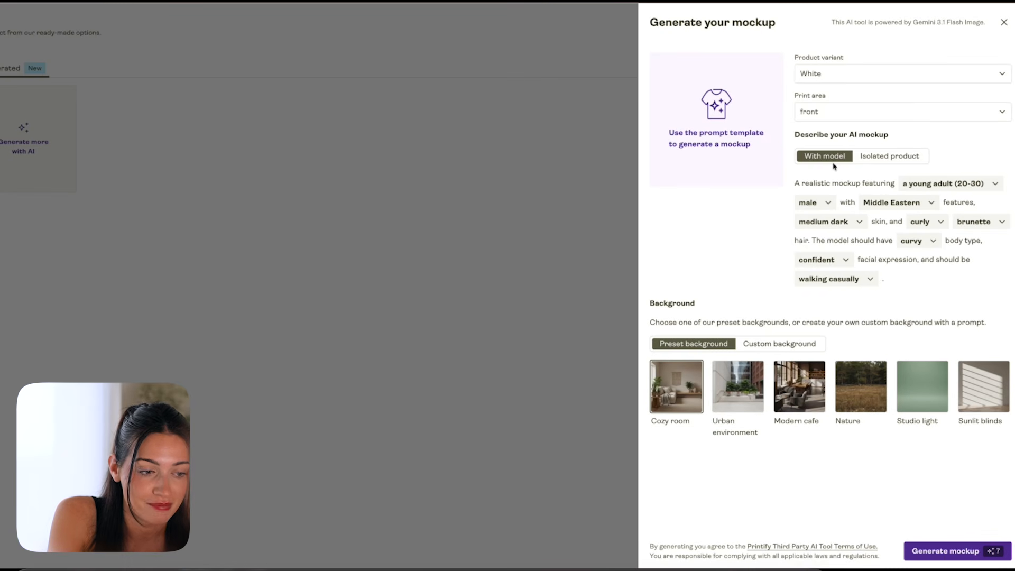
Set up a second AI mockup in Grape with a female model, East Asian features, porcelain skin and long messy brunette hair.
click(820, 80)
click(834, 168)
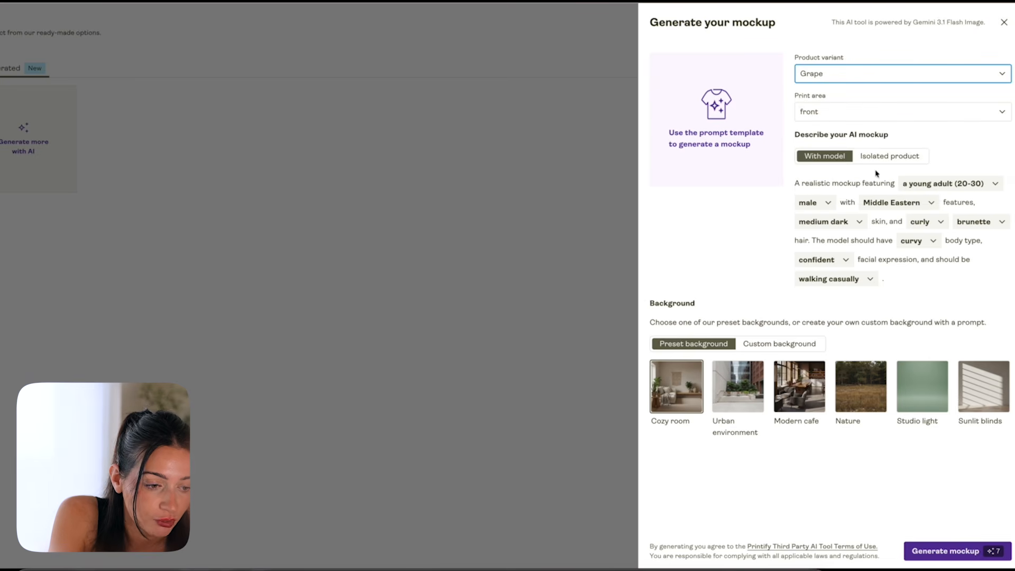
click(831, 207)
click(817, 238)
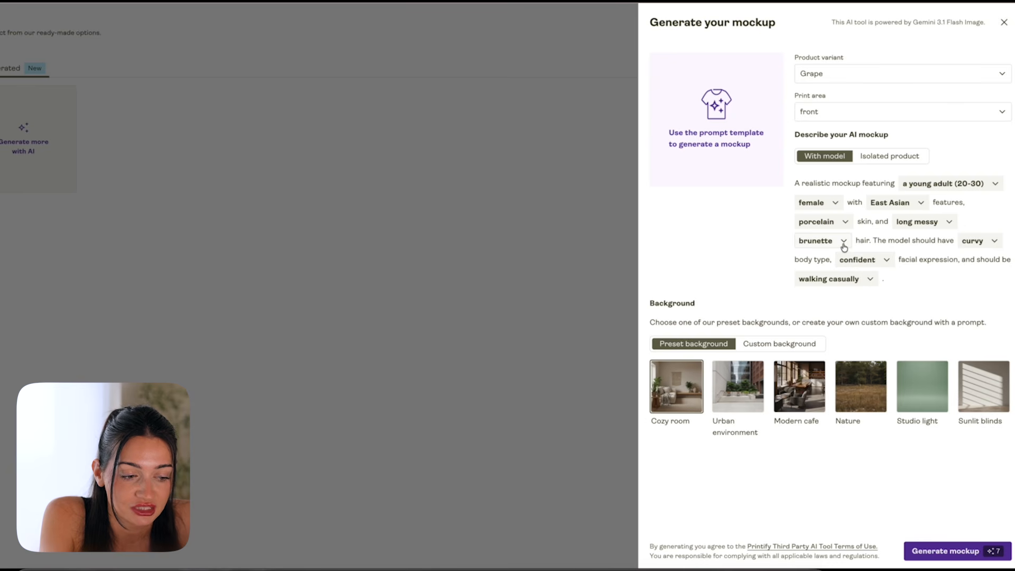
click(844, 244)
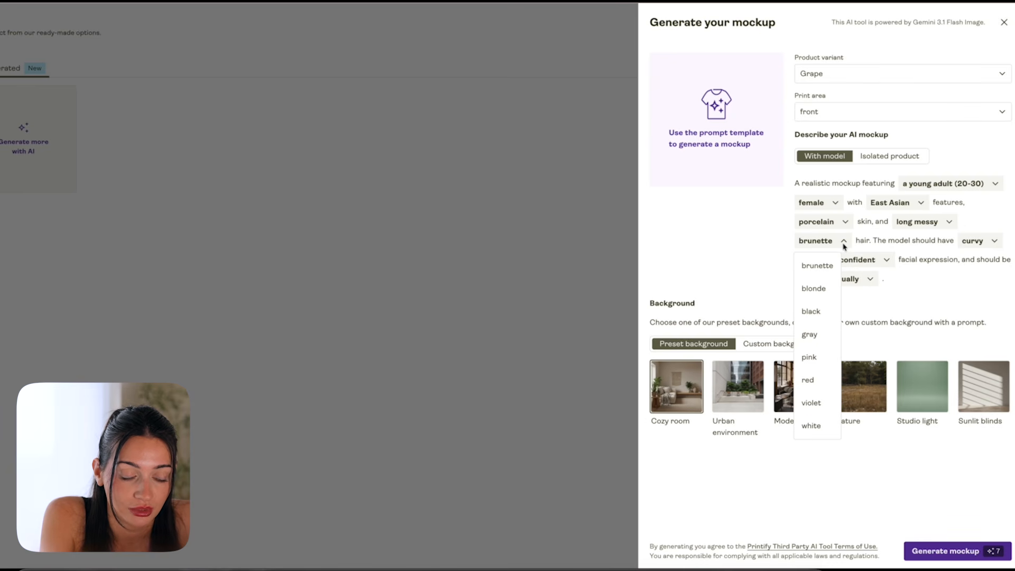
click(844, 243)
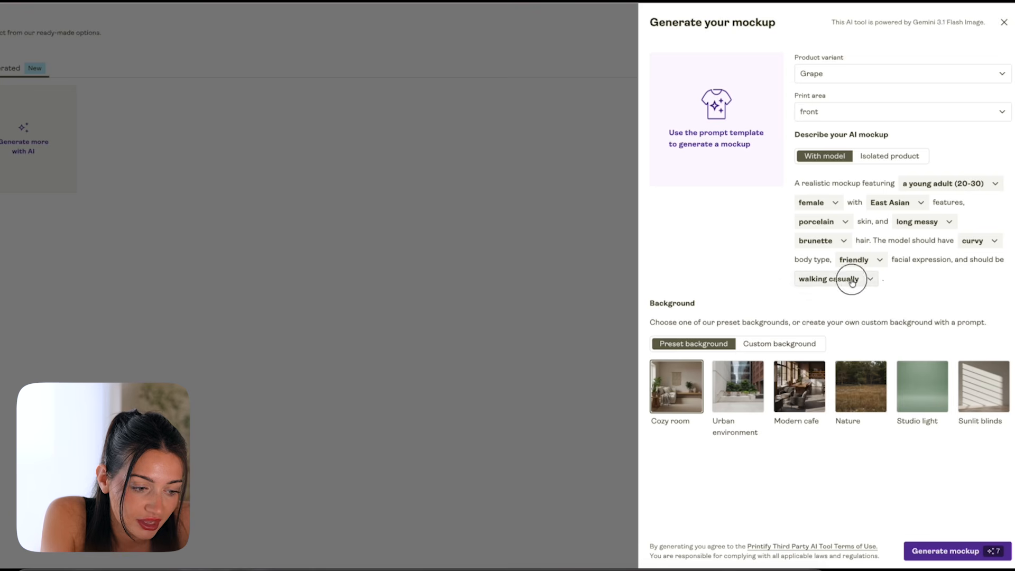
Generate the Grape mockup with a friendly expression and the "sitting, hand on face" pose, and save it to the selected mockups.
click(851, 279)
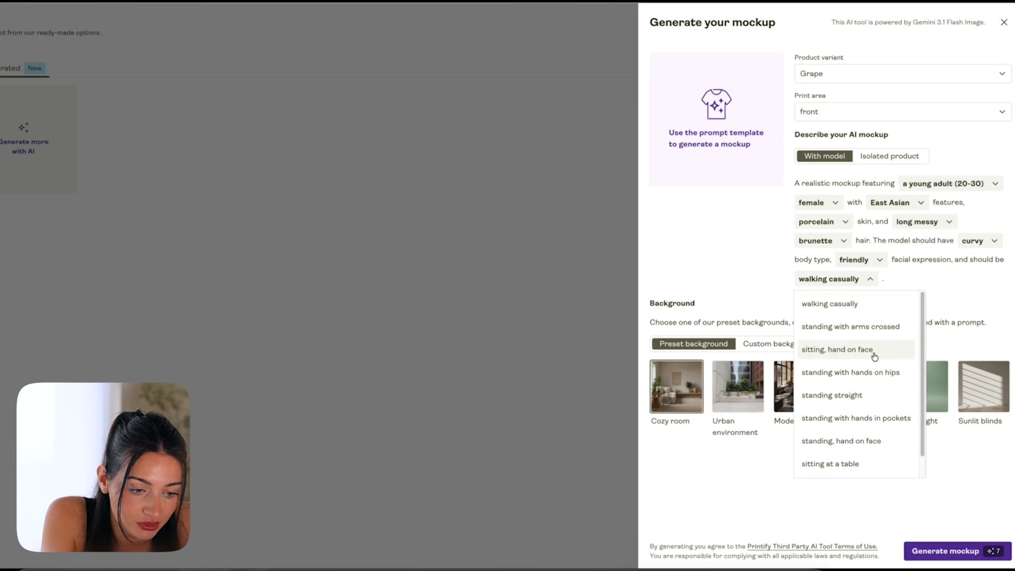
click(875, 350)
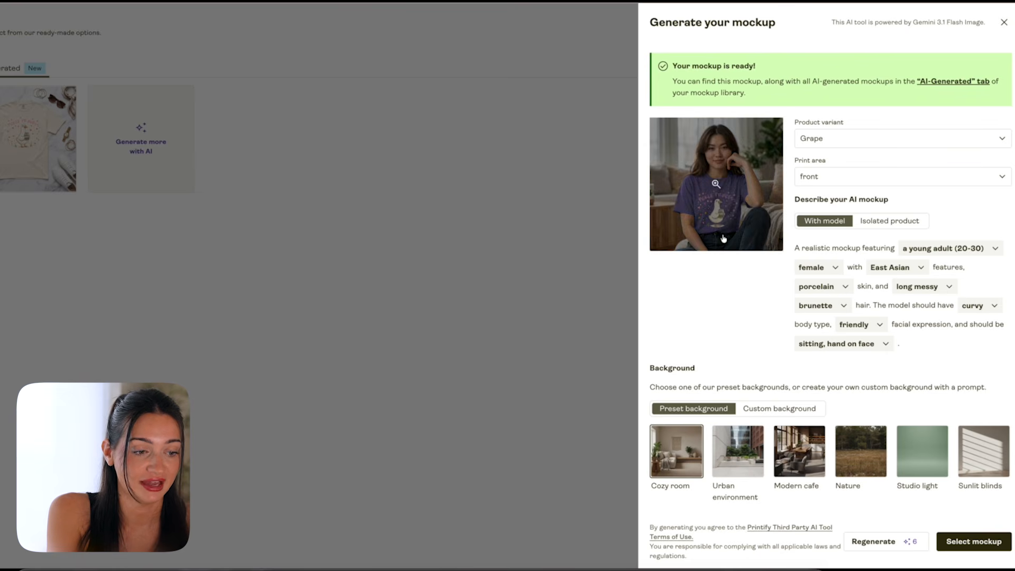
click(974, 542)
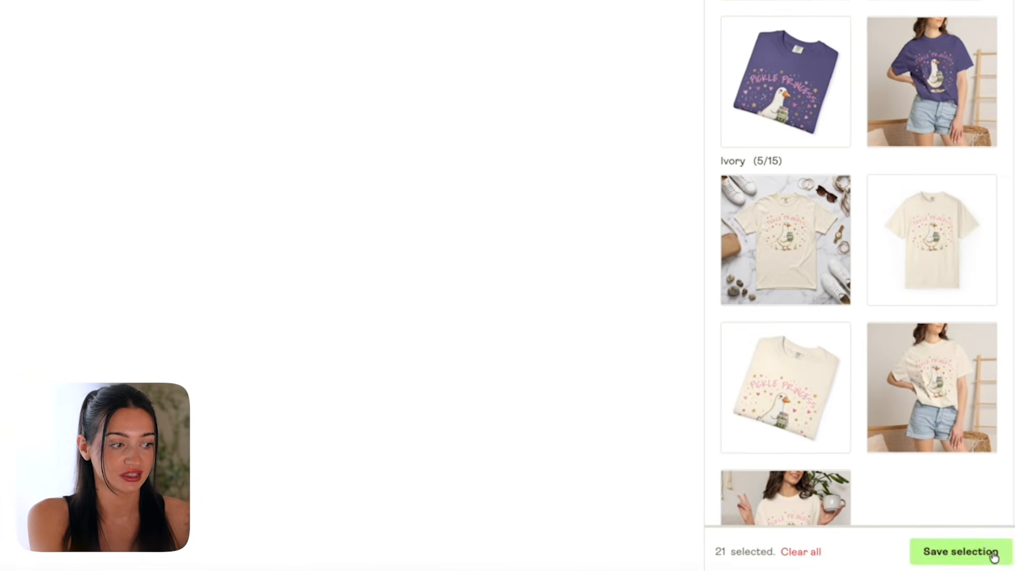
click(978, 550)
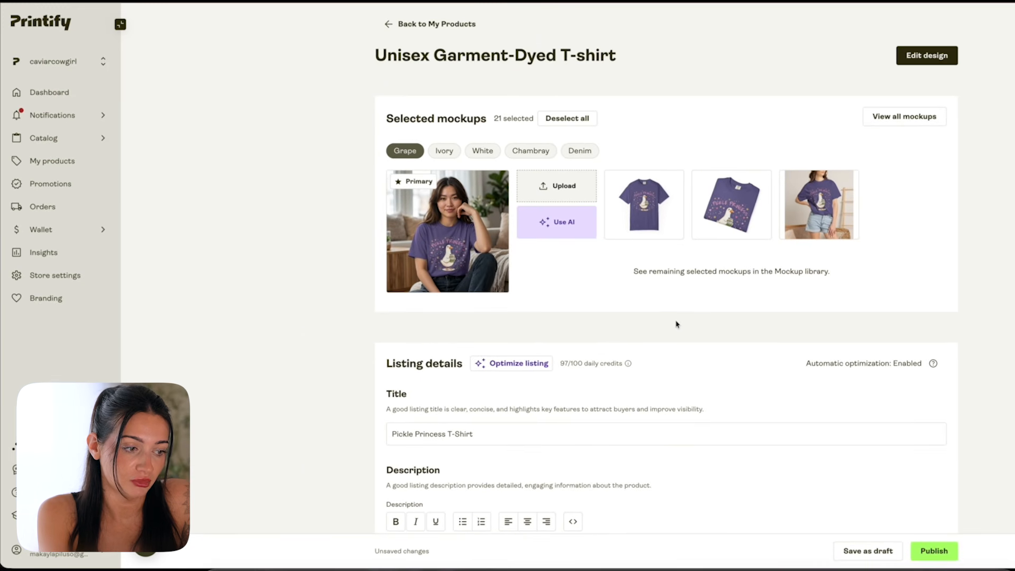
Read through the listing's title and description, and review AI-optimized suggestions for both without applying them.
scroll(585, 298, down, 3)
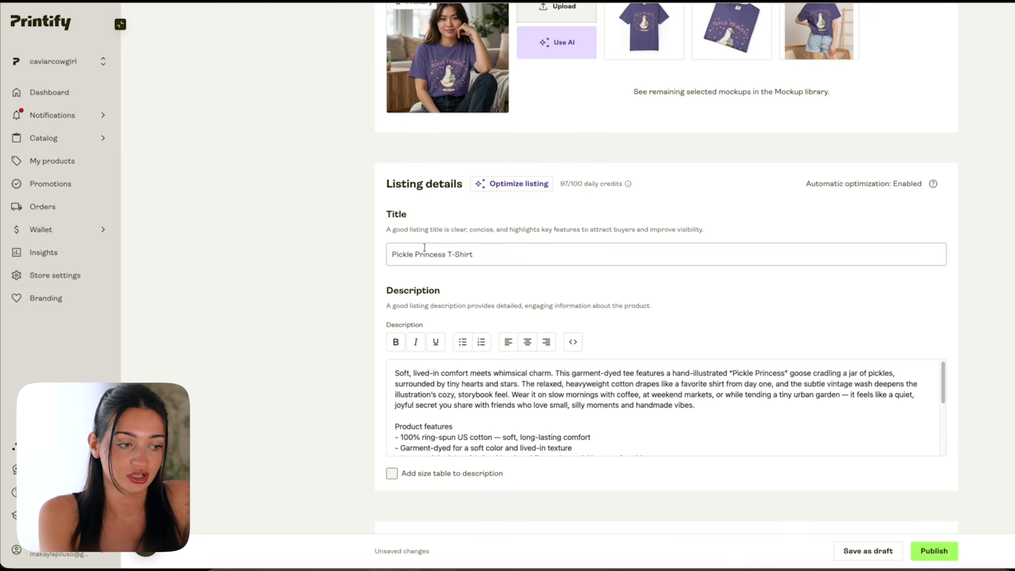
scroll(475, 402, down, 5)
scroll(410, 410, up, 1)
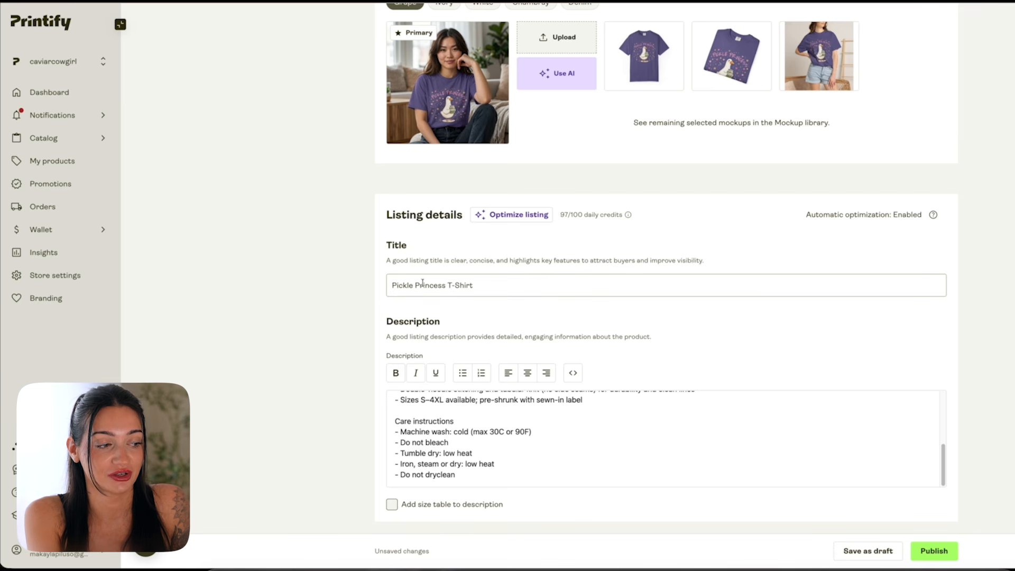
click(490, 284)
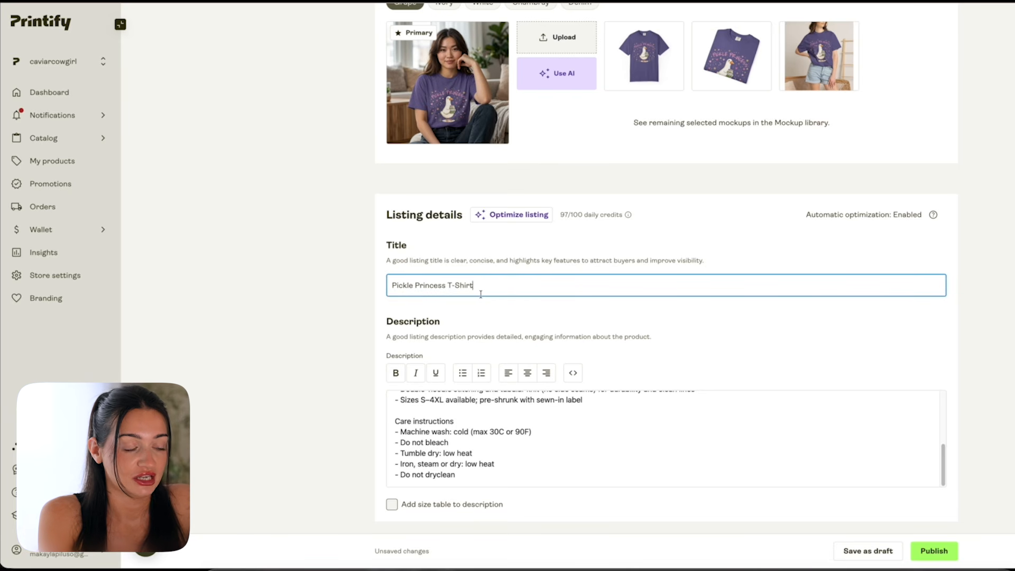
click(508, 216)
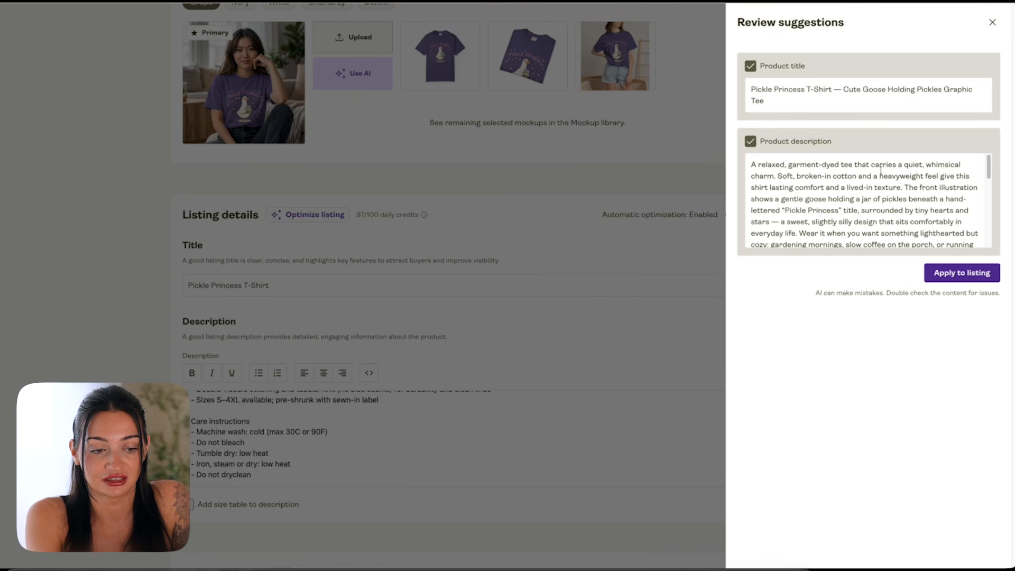
scroll(808, 195, down, 5)
click(992, 22)
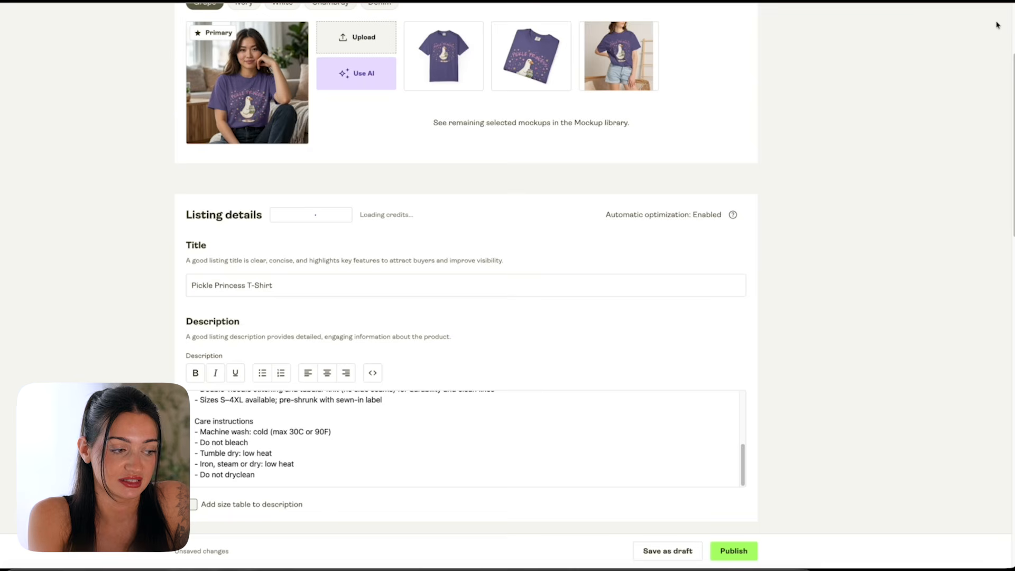
Add the size table to the product description.
scroll(504, 311, down, 4)
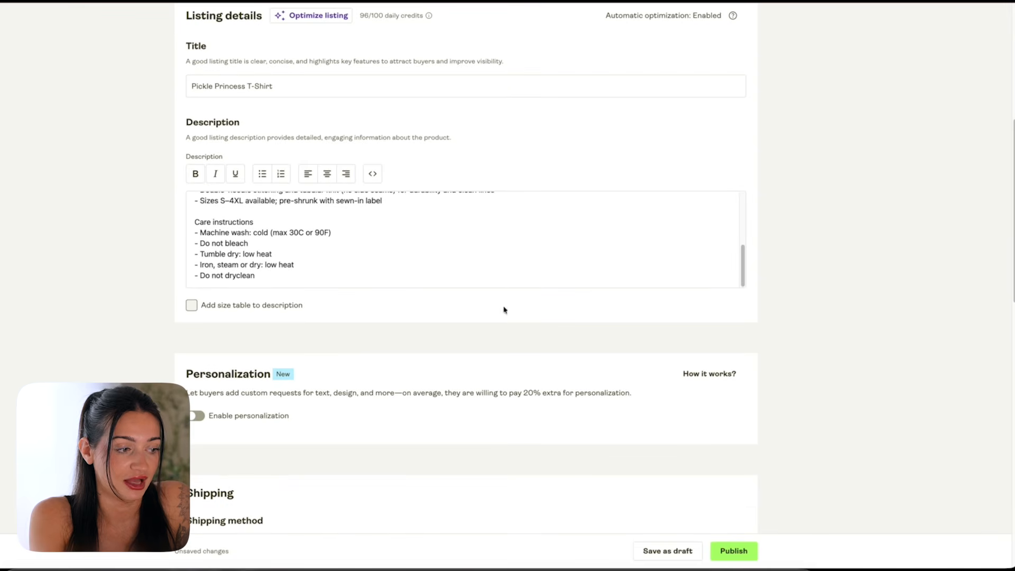
click(191, 305)
Examine the shirt's pricing in the quick overview and the detailed table, including retail price, profit, margin, production and shipping costs per size.
scroll(358, 333, down, 7)
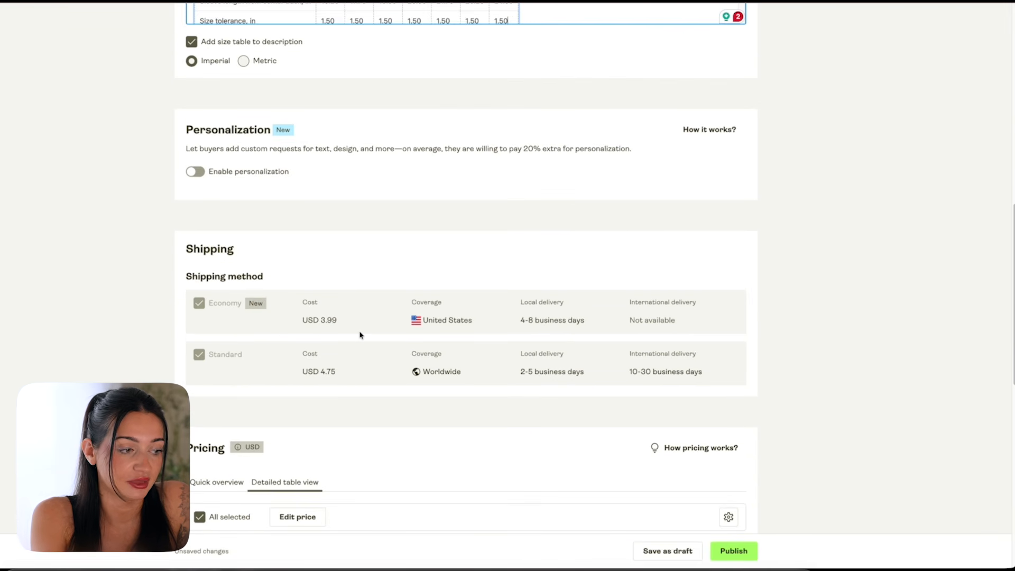
scroll(360, 334, down, 2)
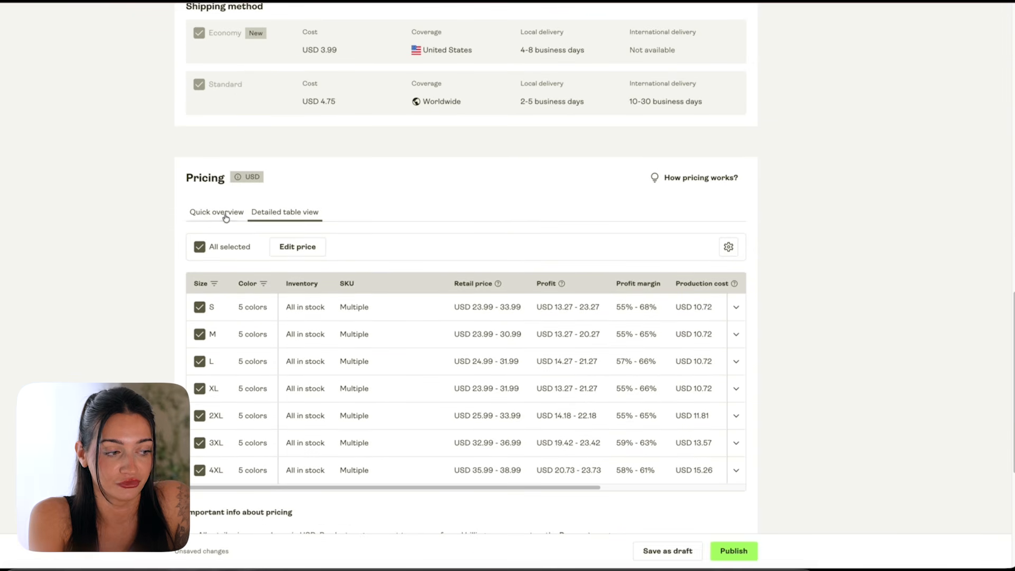
click(217, 215)
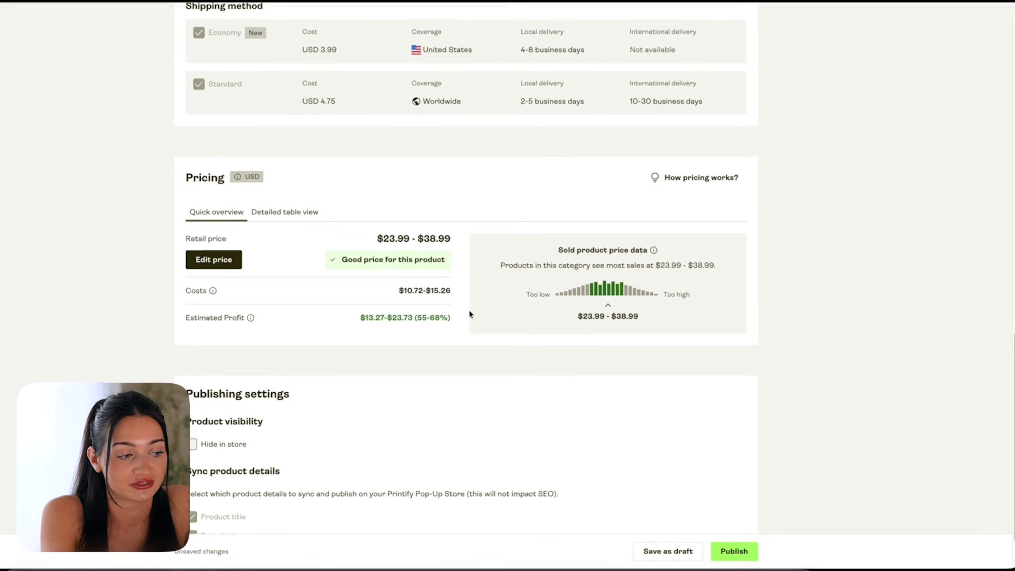
click(278, 217)
scroll(518, 365, right, 3)
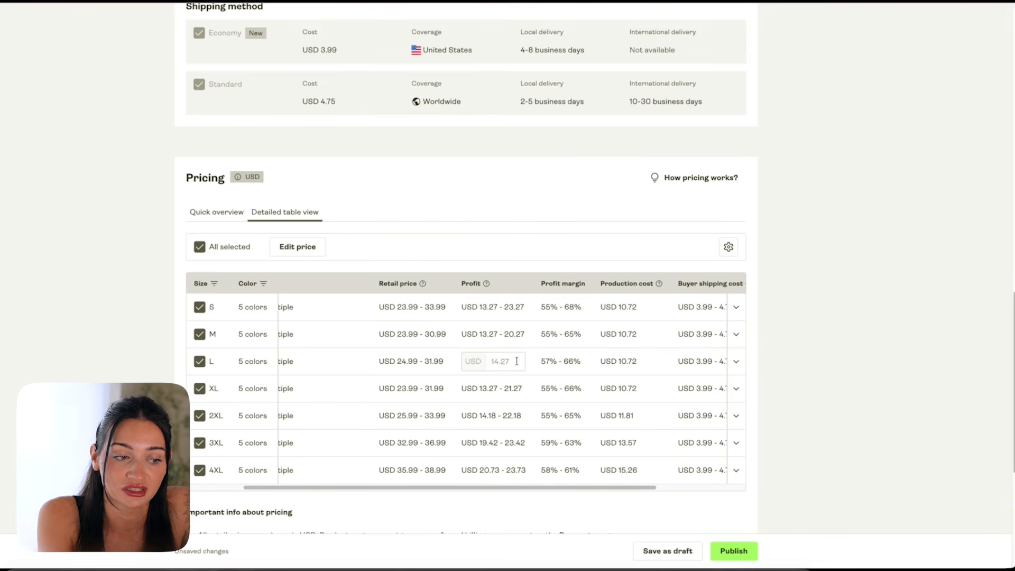
scroll(528, 349, right, 1)
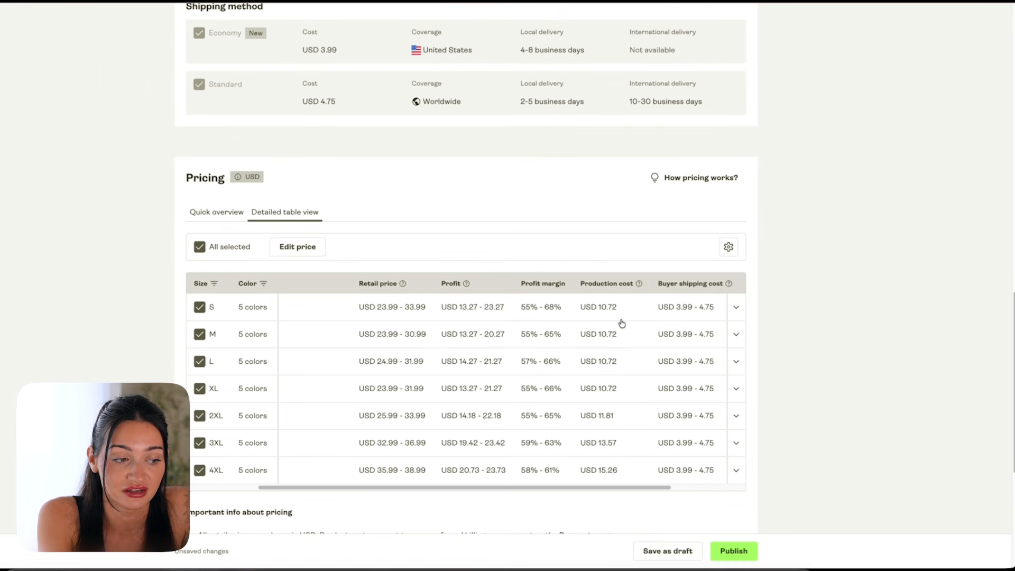
scroll(622, 323, right, 4)
scroll(639, 326, left, 5)
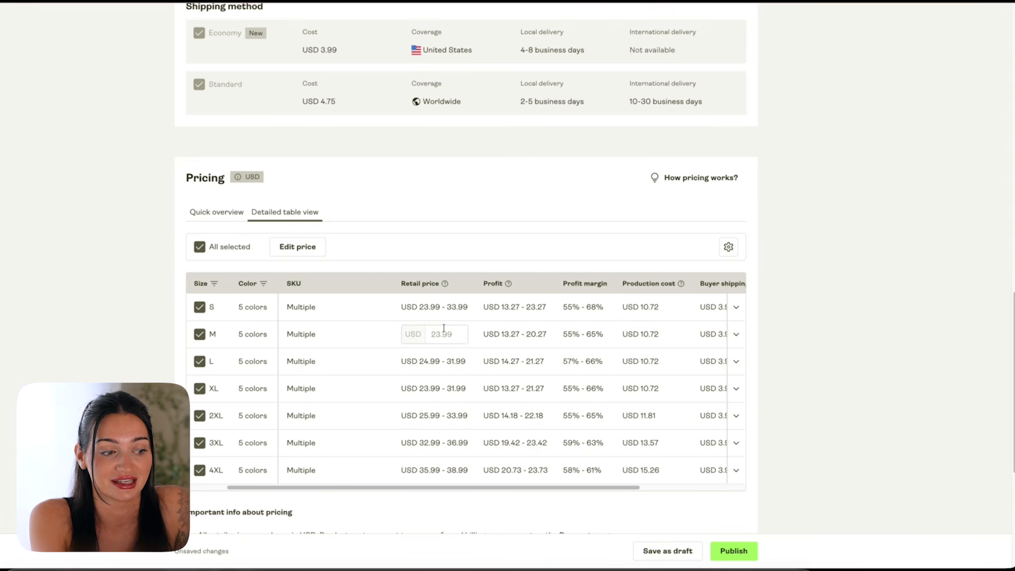
scroll(443, 329, right, 3)
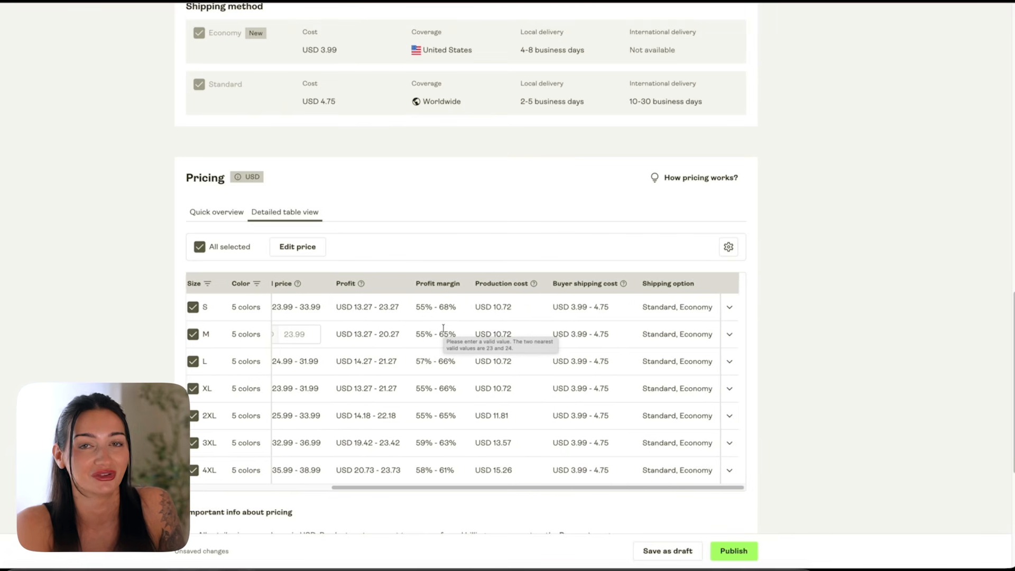
scroll(443, 331, left, 2)
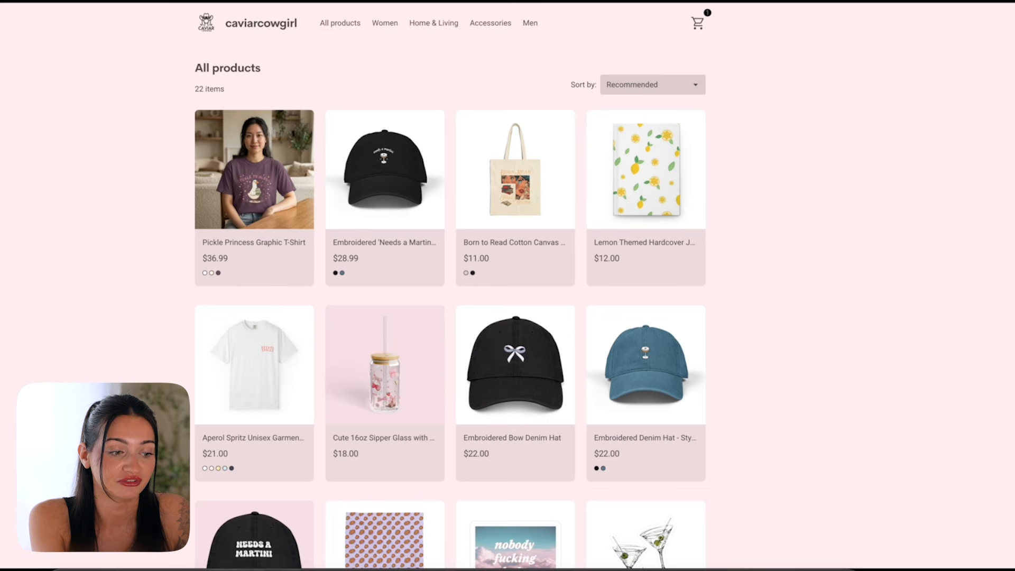
Refresh the caviarcowgirl storefront and inspect the Pickle Princess T-Shirt product page in Ivory, Chambray, White and Grape, including its mockups and description.
key(super+r)
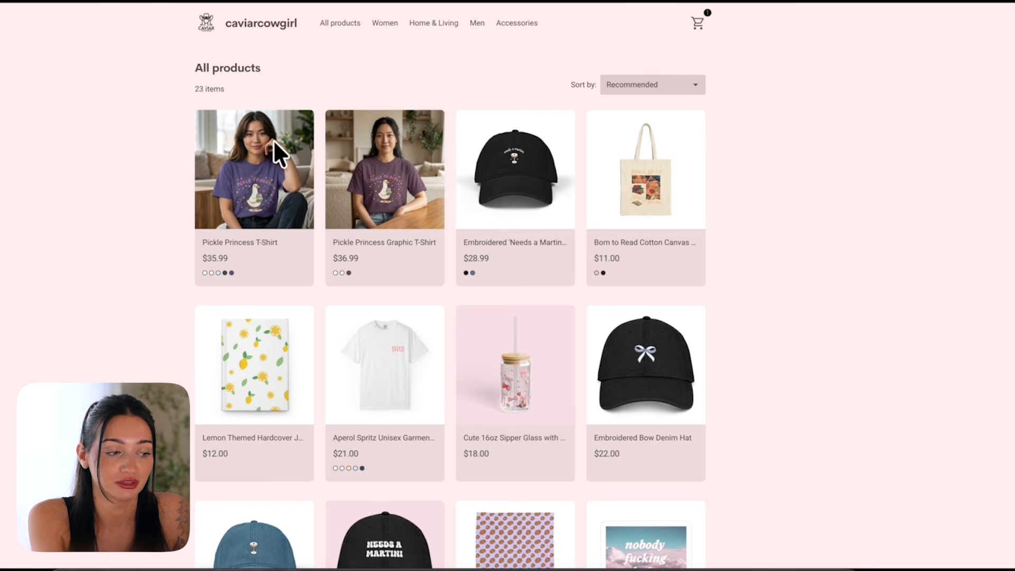
click(273, 159)
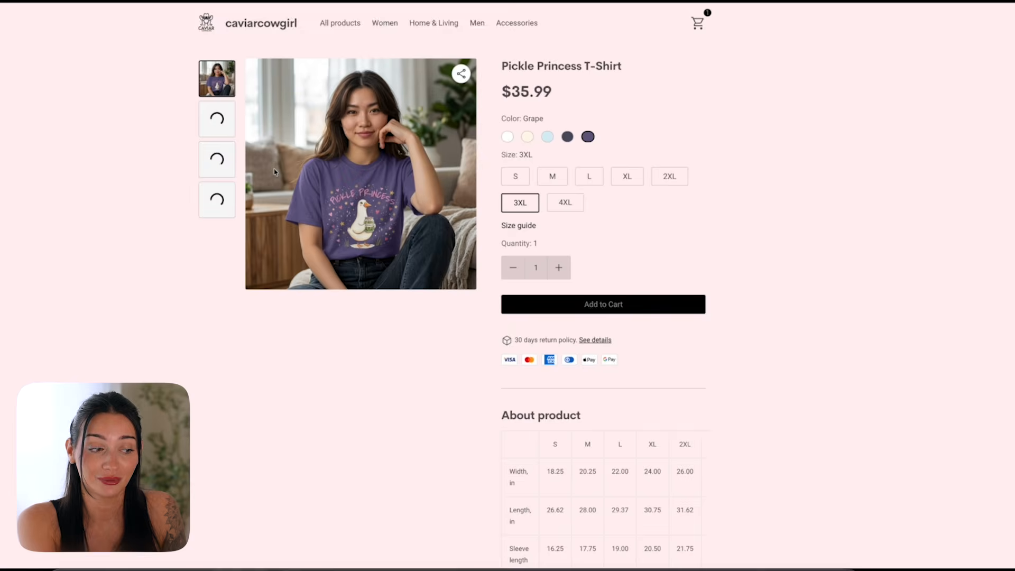
click(526, 137)
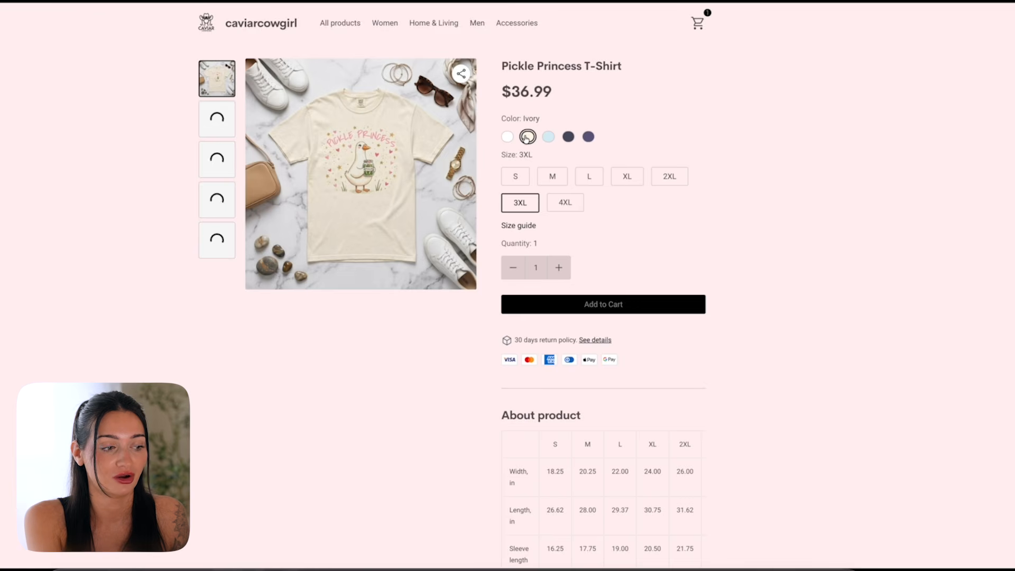
click(550, 137)
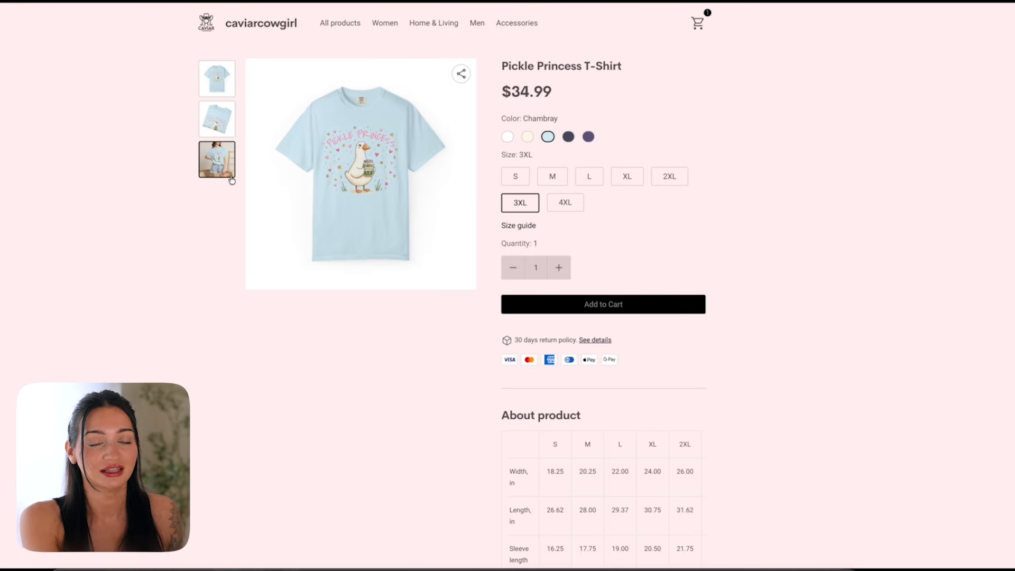
click(504, 139)
scroll(698, 177, down, 8)
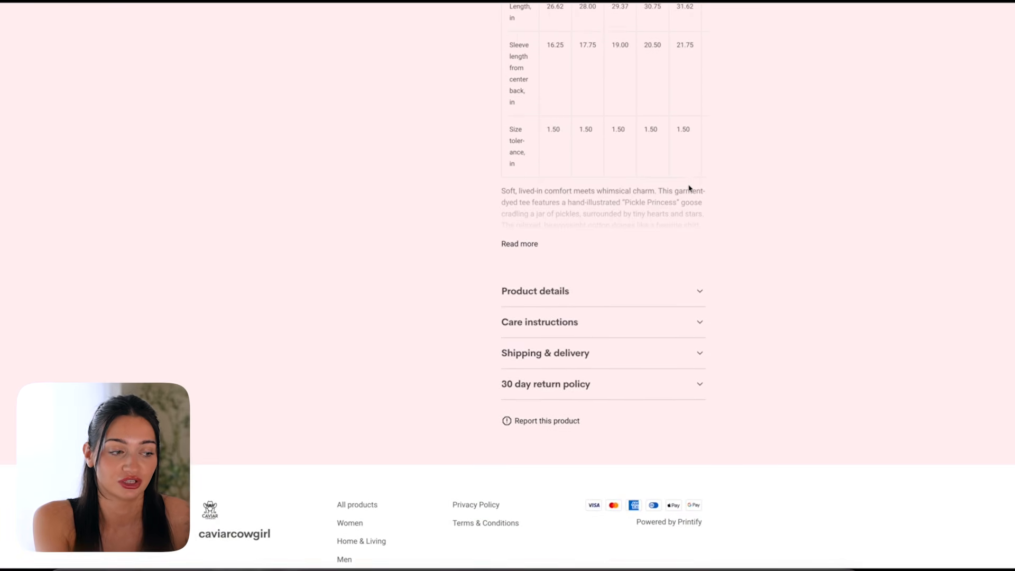
scroll(697, 180, up, 10)
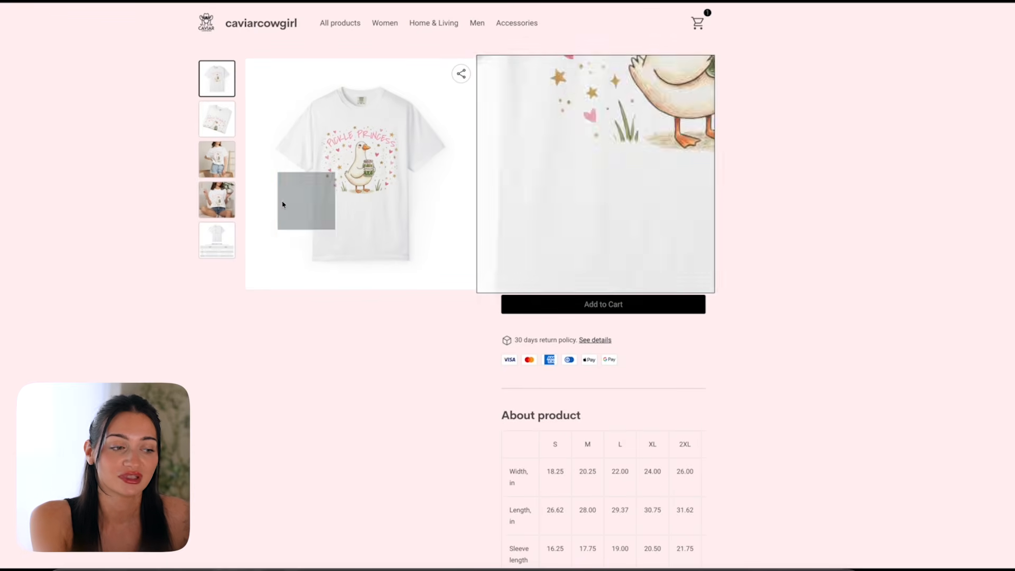
click(220, 200)
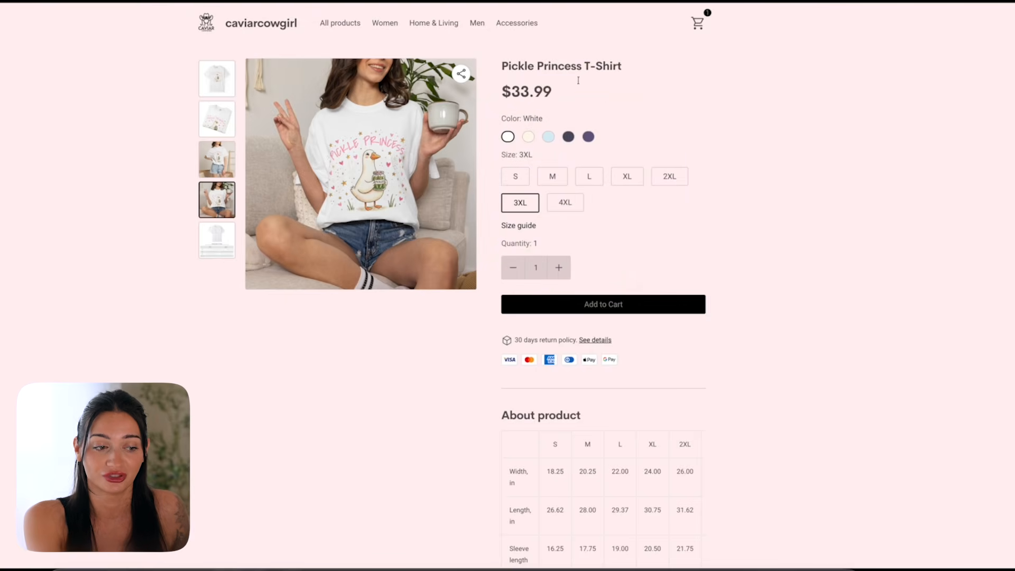
click(589, 138)
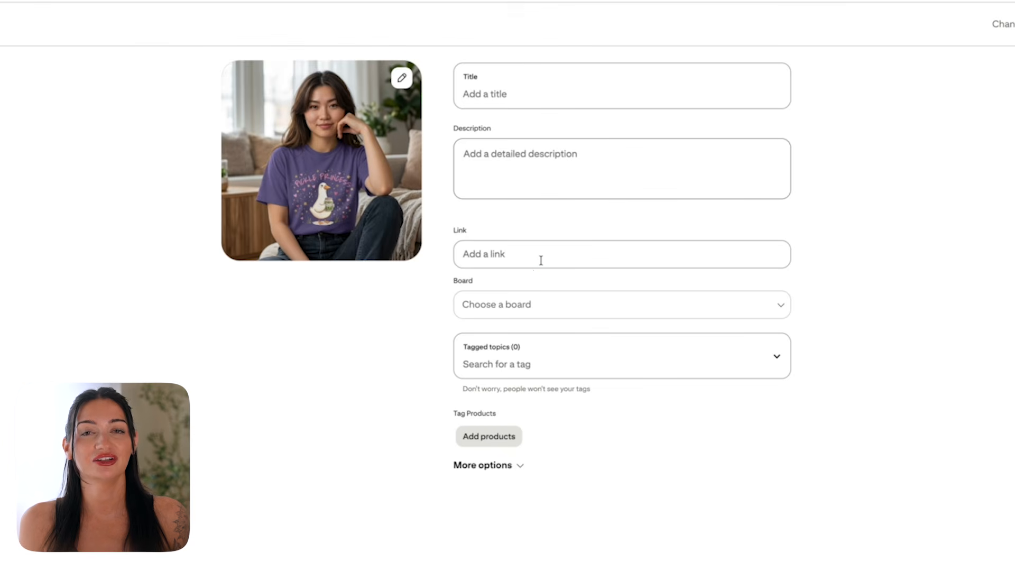
click(539, 259)
text(https://caviarcowgirl.printify.me/product/28476809/pickle-princess-t-shirt)
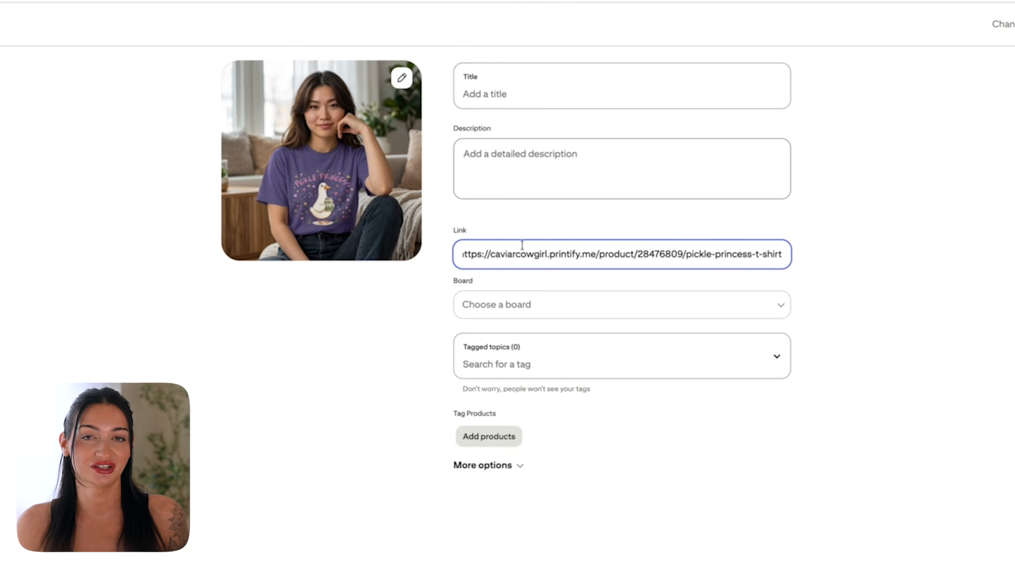
click(526, 98)
text(Pickl)
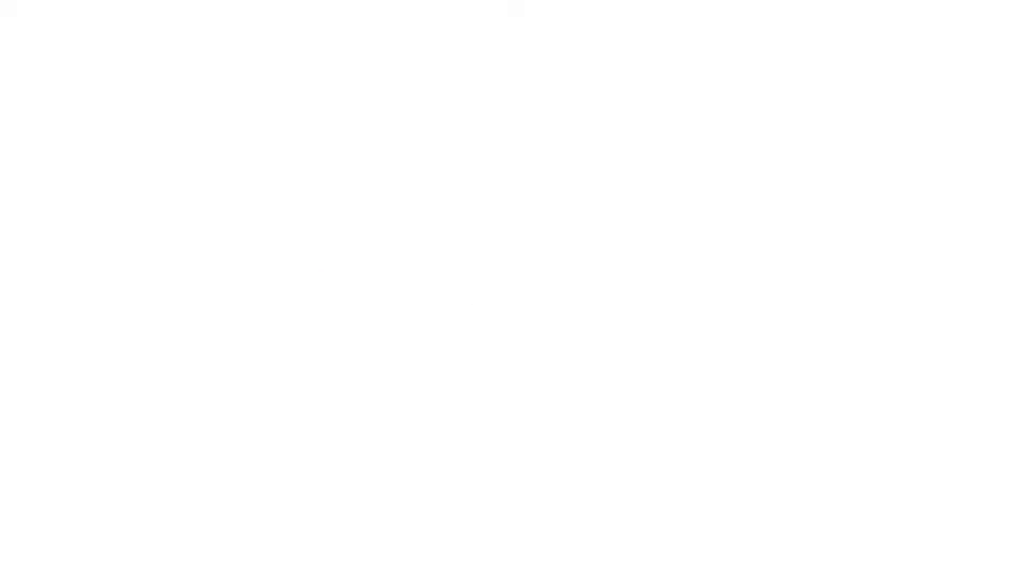